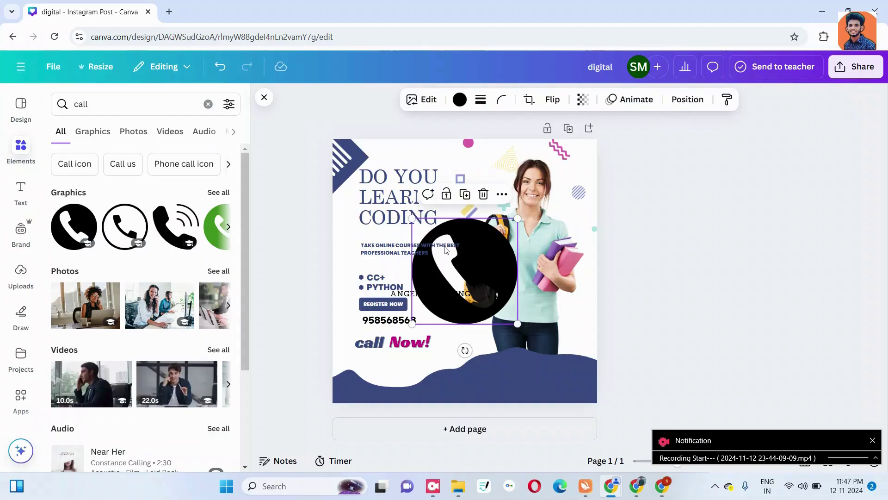
Step: Shrink the black call icon and place it directly beside the phone number text
left_click_drag(445, 294, 430, 331)
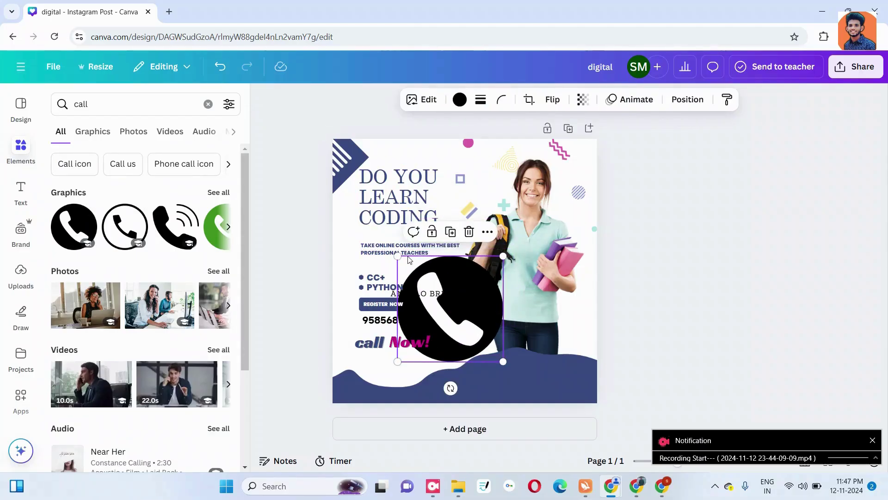
left_click_drag(397, 254, 357, 324)
Step: Search the elements for "website", add the globe-with-cursor graphic, and shrink it to a small icon below the call icon
left_click(208, 104)
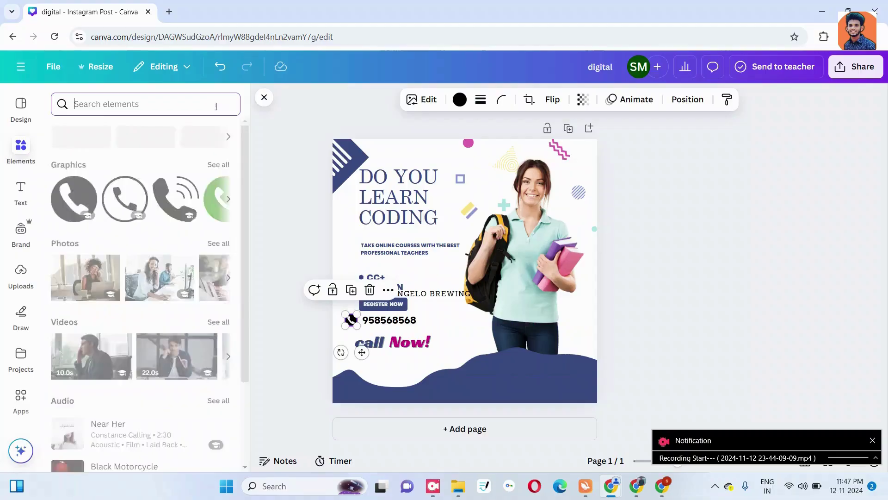
type("web")
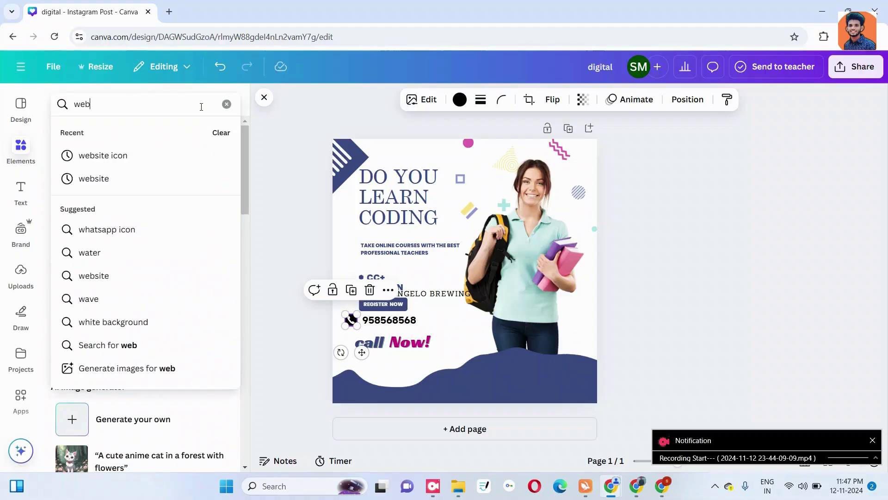
type("site")
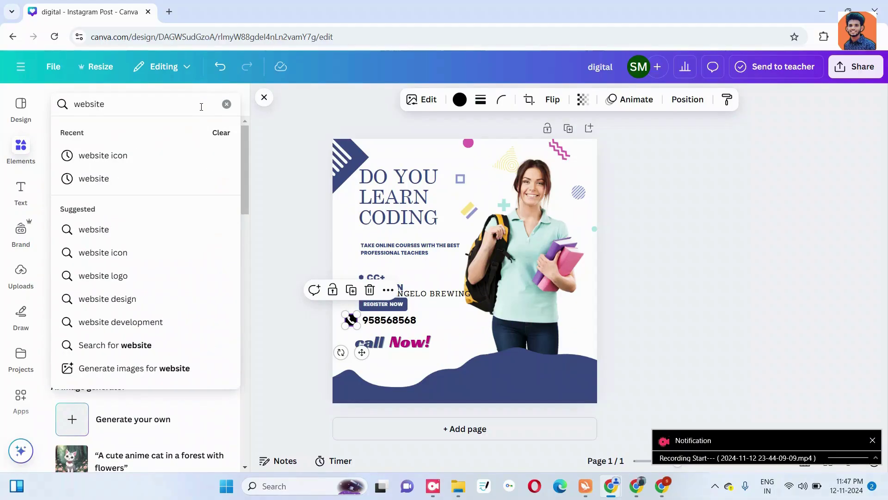
key("Return")
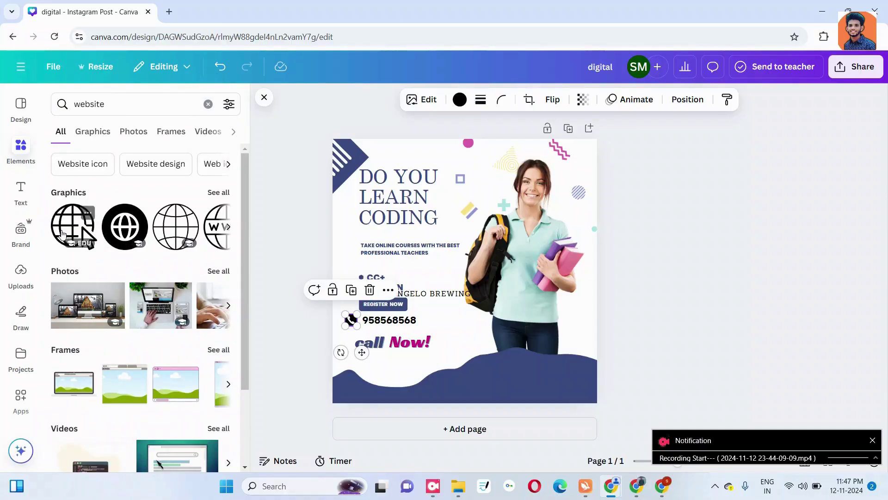
left_click(67, 226)
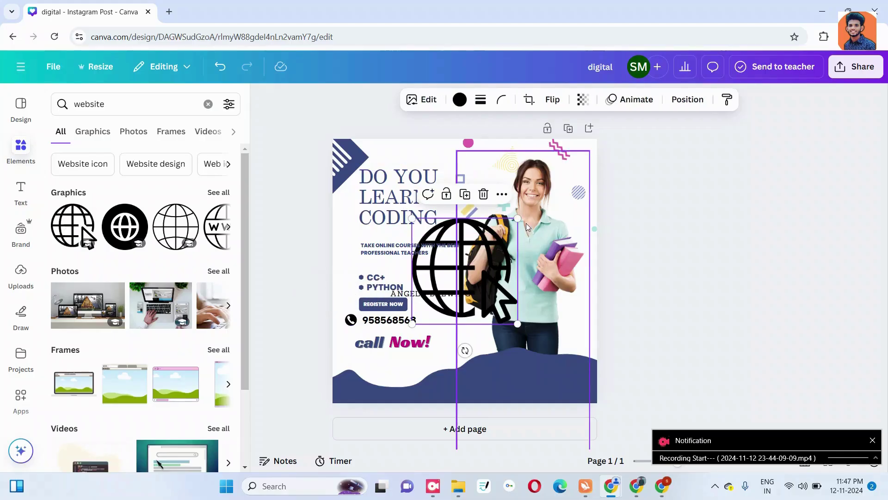
left_click_drag(517, 221, 350, 358)
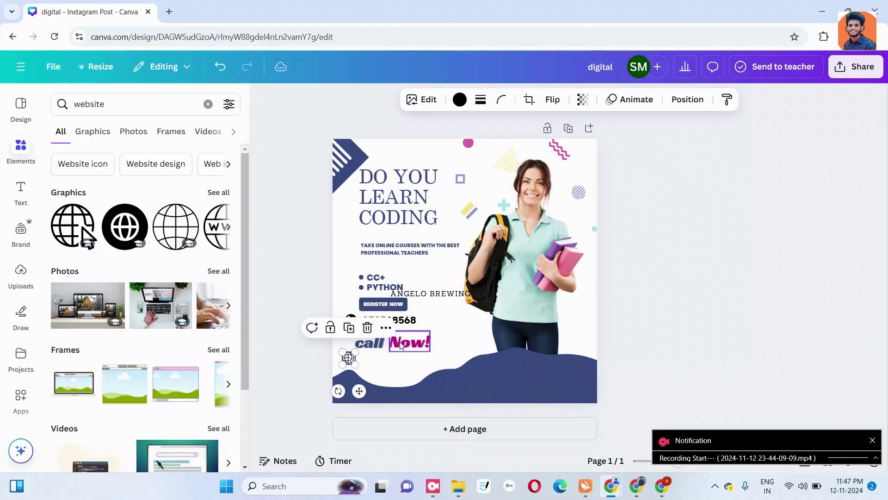
Step: Delete both words of the "call Now!" text and move the globe icon up beneath the call icon
left_click(401, 344)
key("Delete")
left_click(371, 343)
key("Delete")
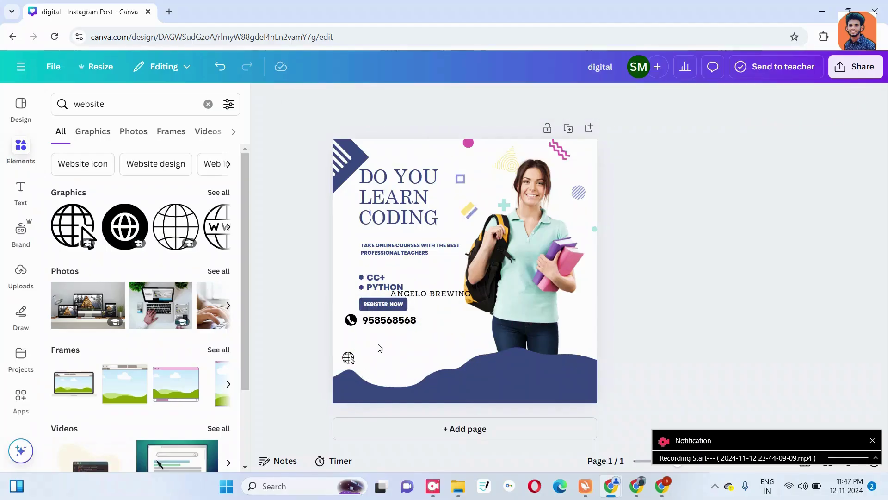
left_click_drag(351, 360, 353, 341)
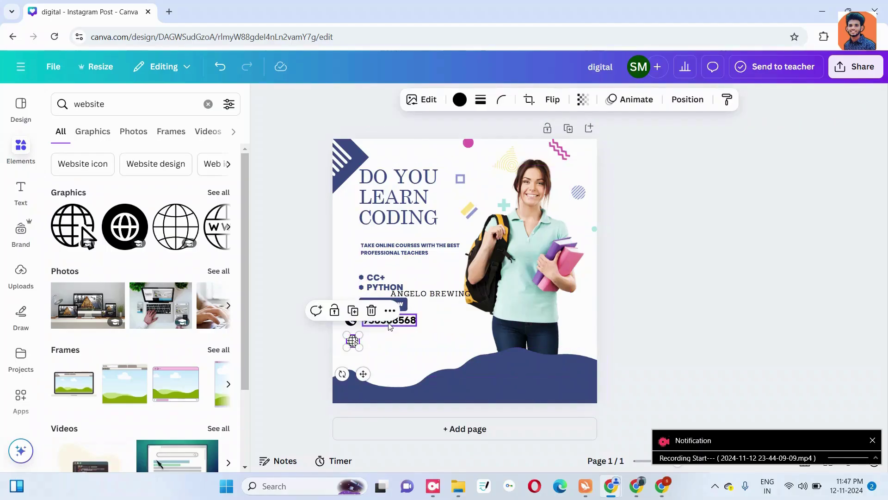
left_click(21, 190)
left_click(128, 270)
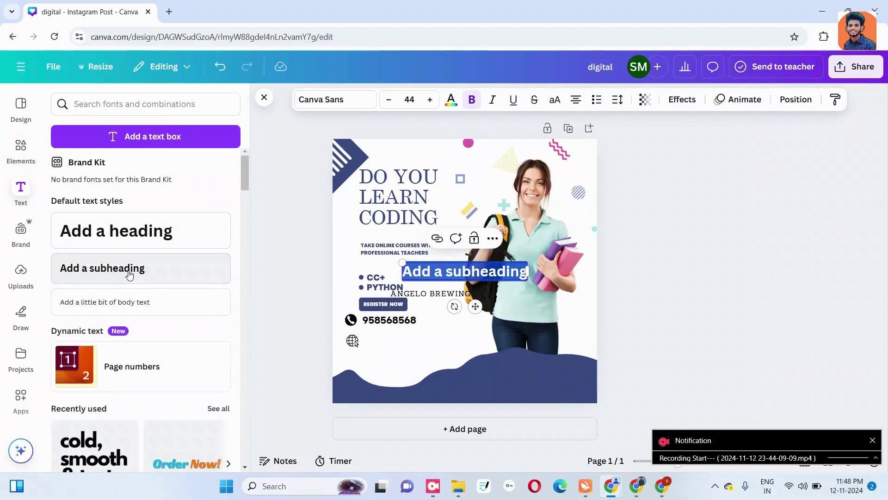
key("BackSpace")
type("WWW.")
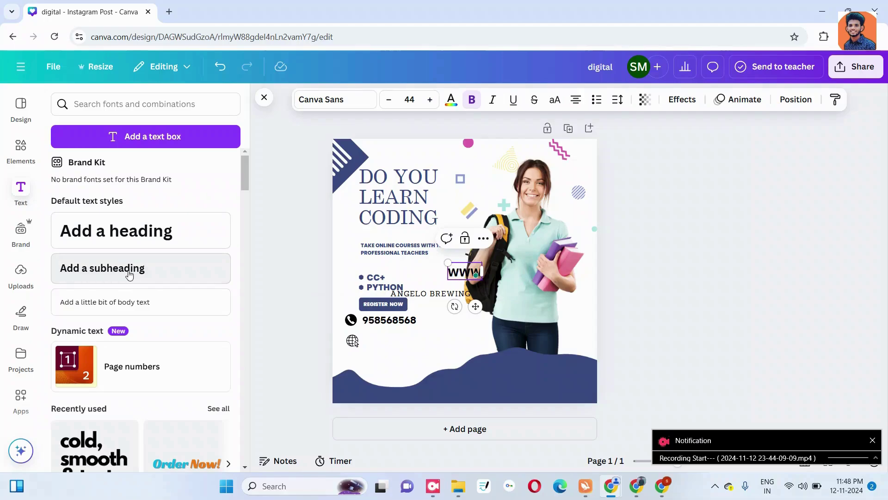
type("s")
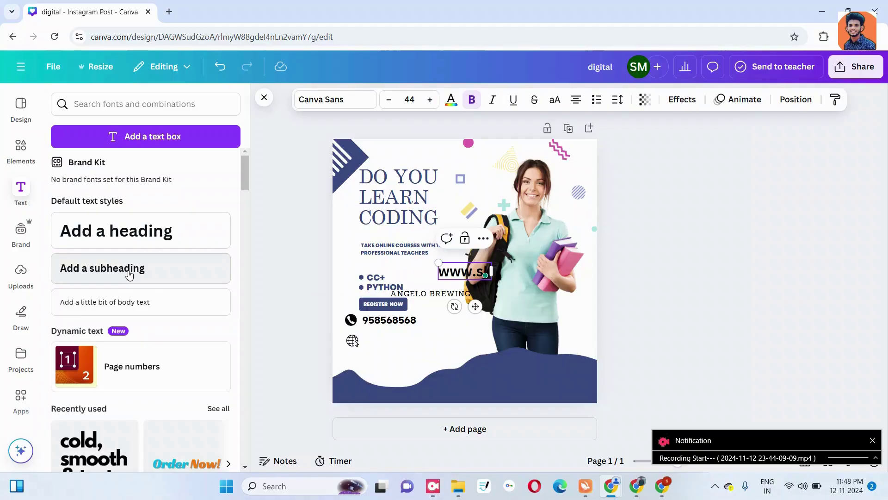
type("k.com")
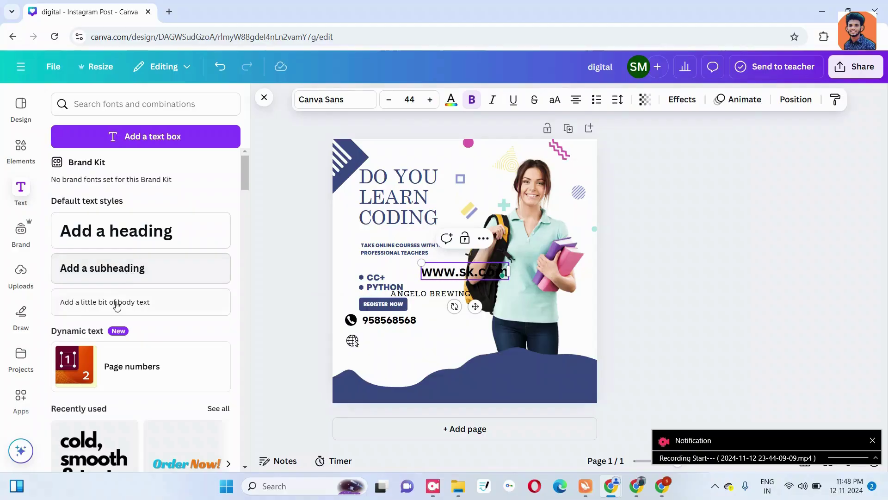
left_click_drag(457, 283, 387, 334)
left_click(352, 342)
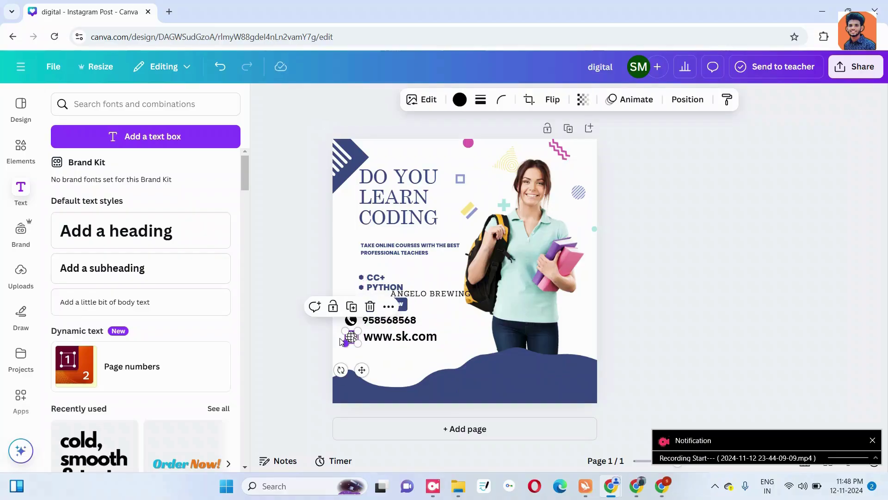
Step: Search the text combinations and the graphic elements for Gmail
left_click(81, 110)
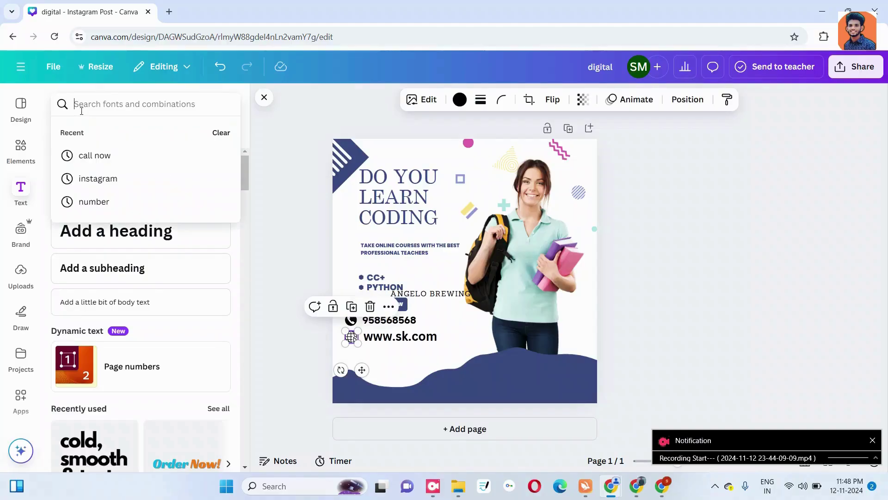
type("gmail")
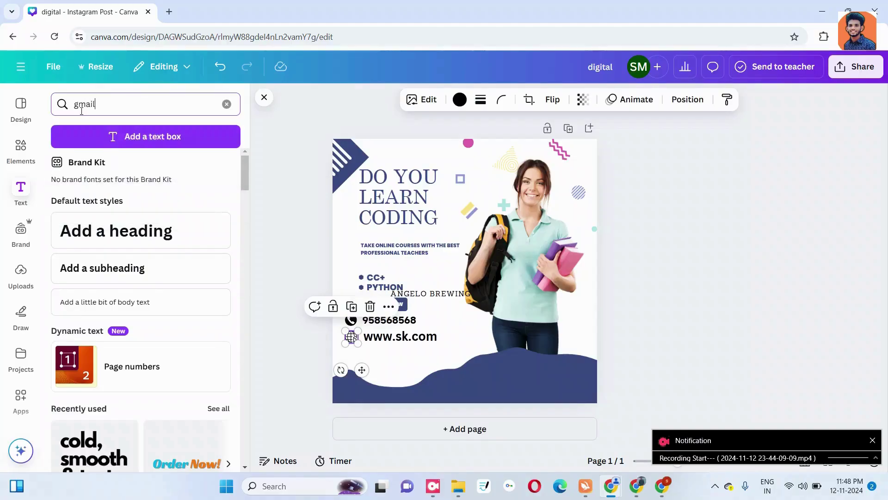
key("Return")
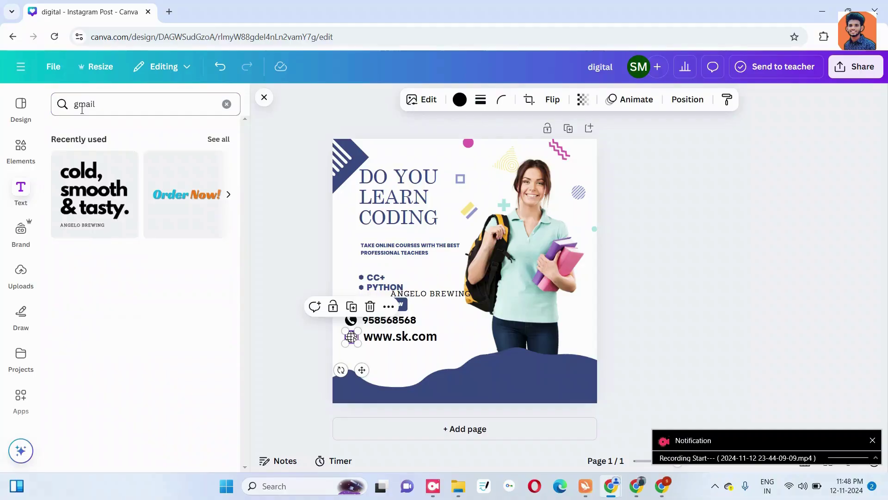
left_click(20, 147)
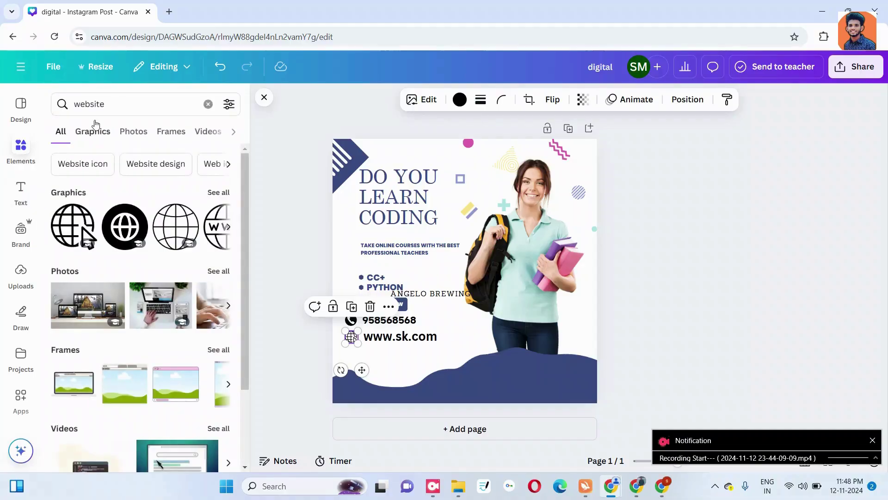
left_click(105, 104)
left_click(208, 103)
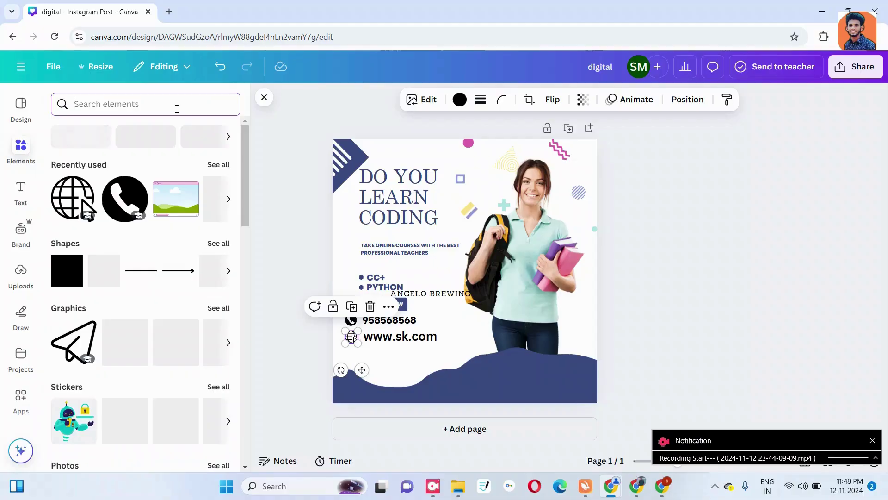
type("gamil")
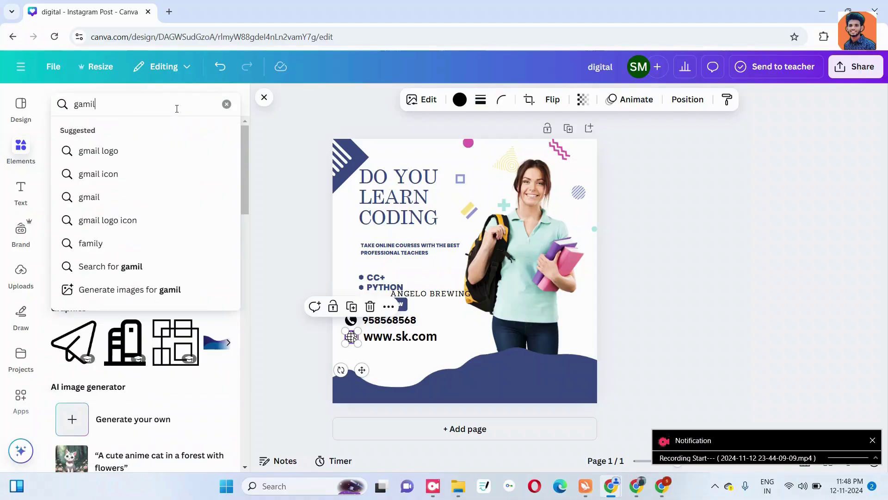
key("Return")
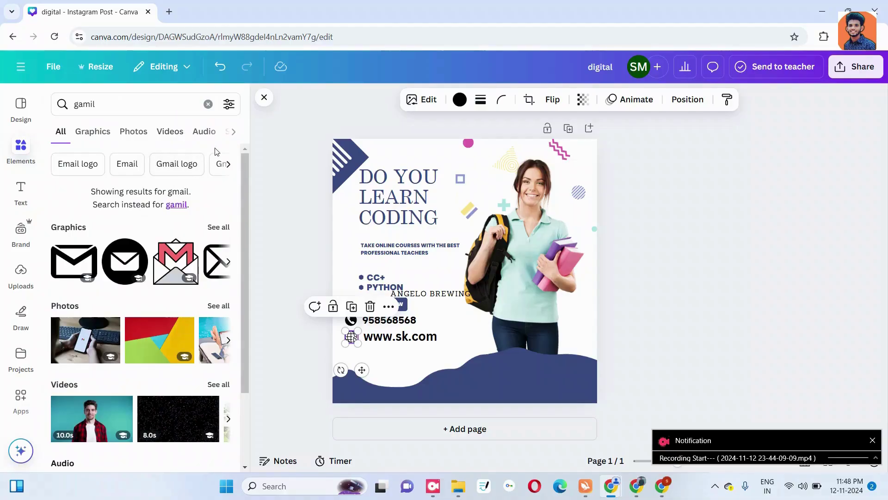
left_click(209, 103)
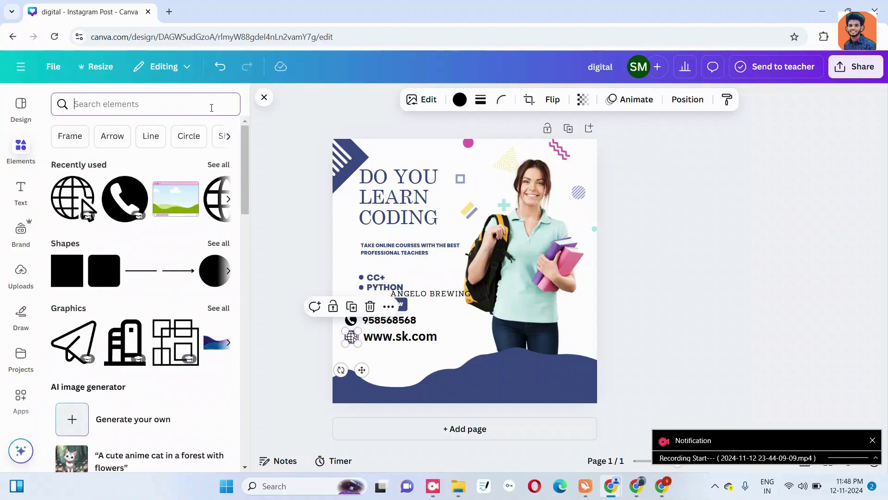
Step: Search the elements for "shadows", add a soft oval shadow graphic, and shrink it over the top of the woman's head
scroll(193, 139, "down", 4)
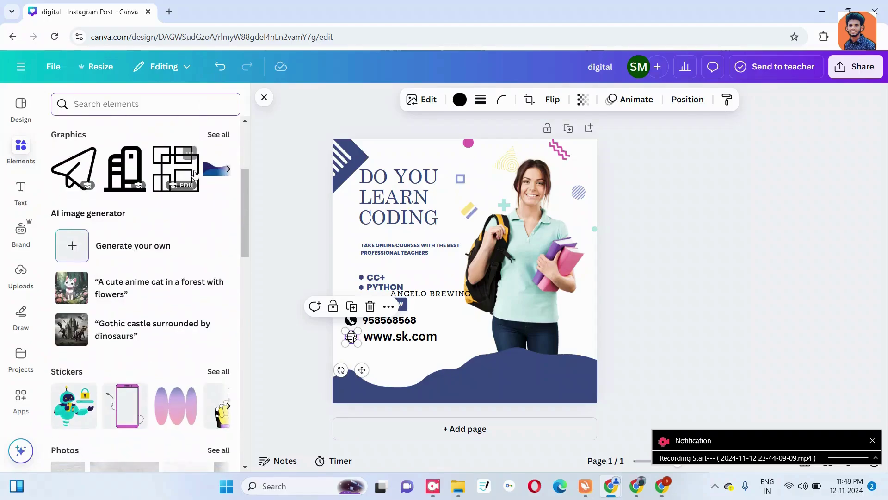
scroll(195, 175, "down", 4)
scroll(195, 175, "up", 6)
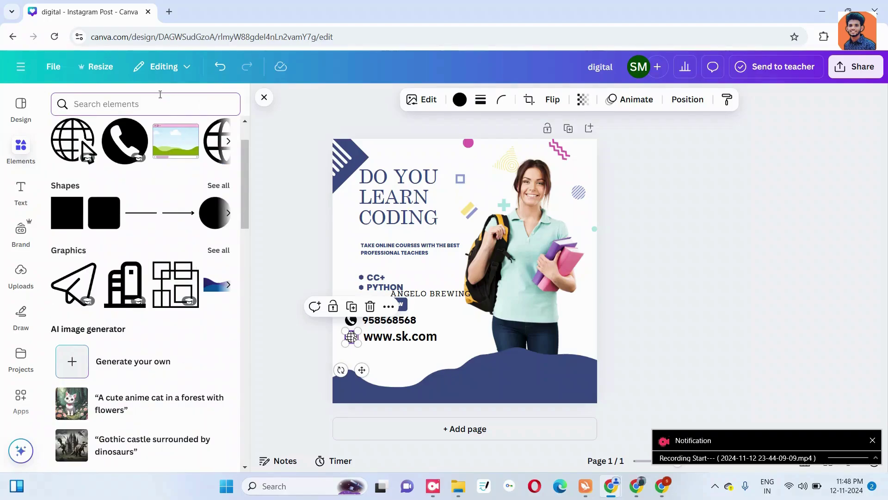
left_click(160, 94)
type("sha")
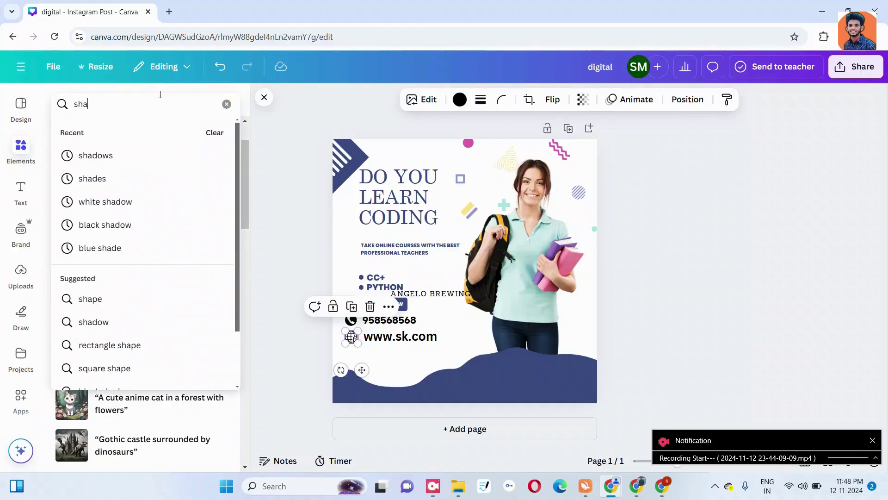
type("dows")
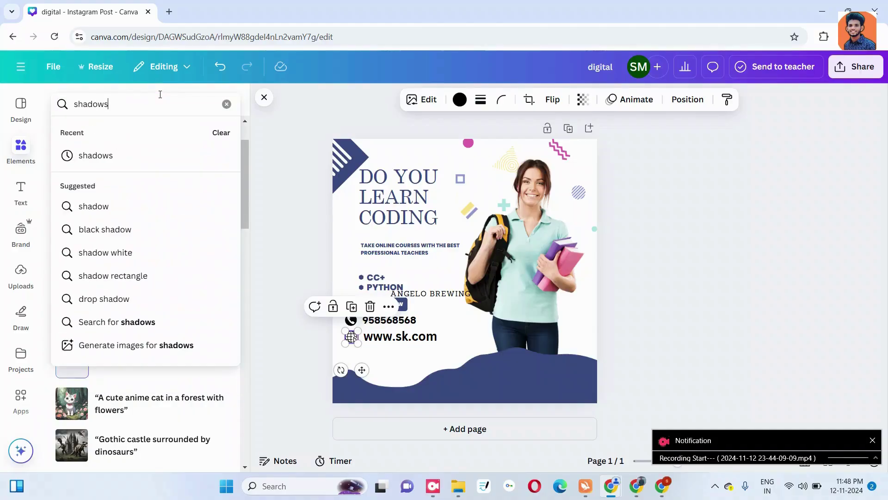
key("Return")
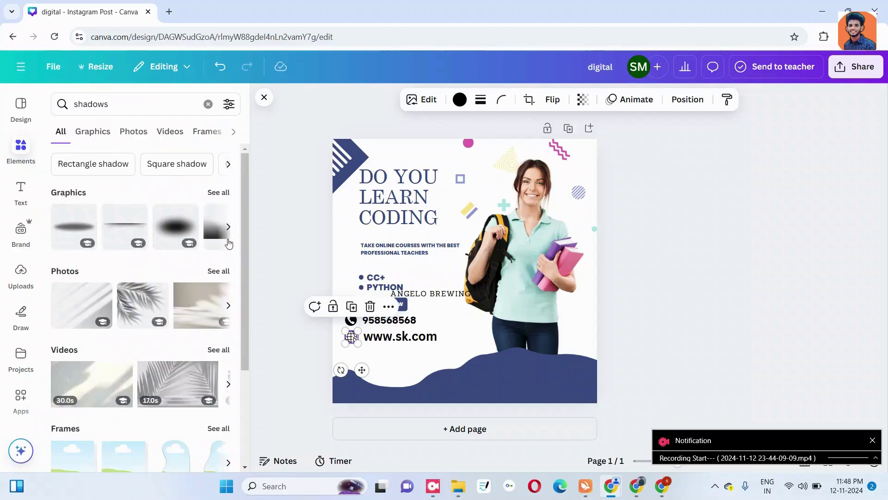
left_click(130, 235)
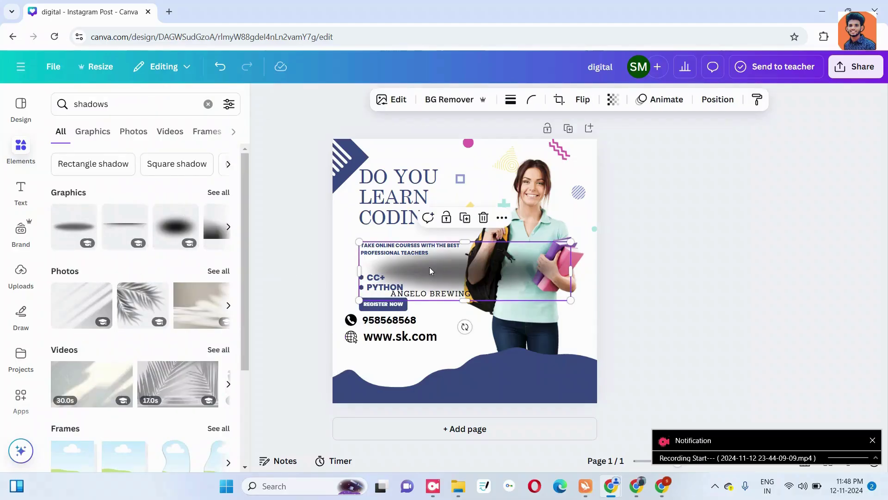
left_click_drag(360, 241, 516, 171)
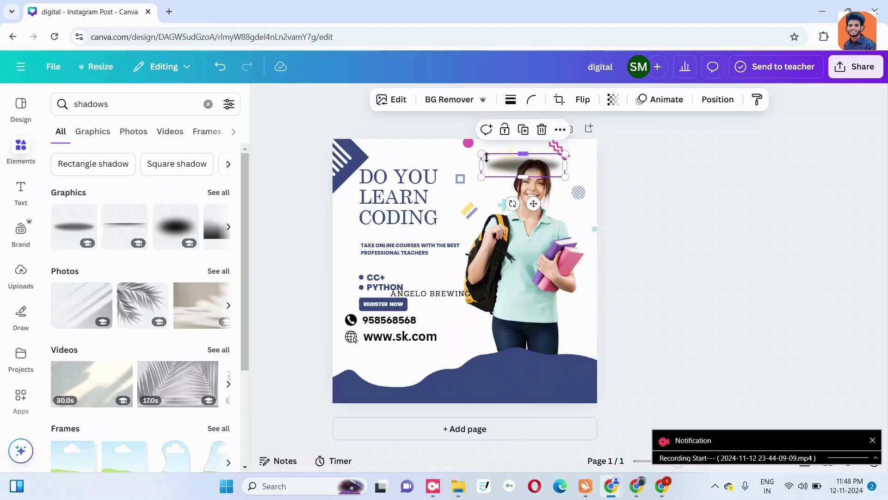
Step: Send the oval shadow backward behind the woman's photo and the other elements on the page
left_click(713, 107)
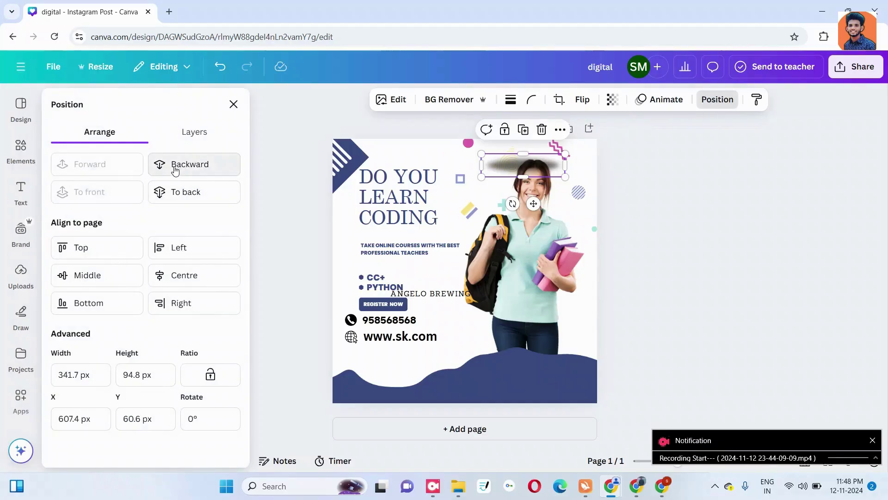
left_click(175, 169)
left_click(174, 168)
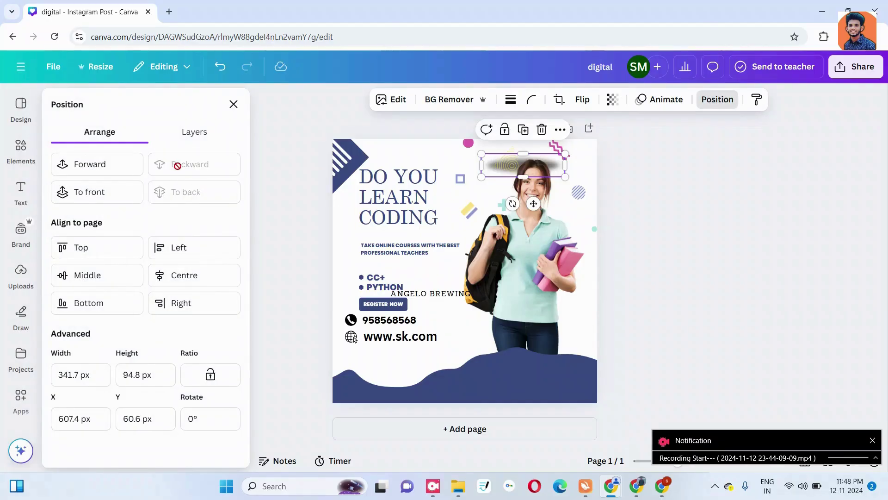
left_click(535, 335)
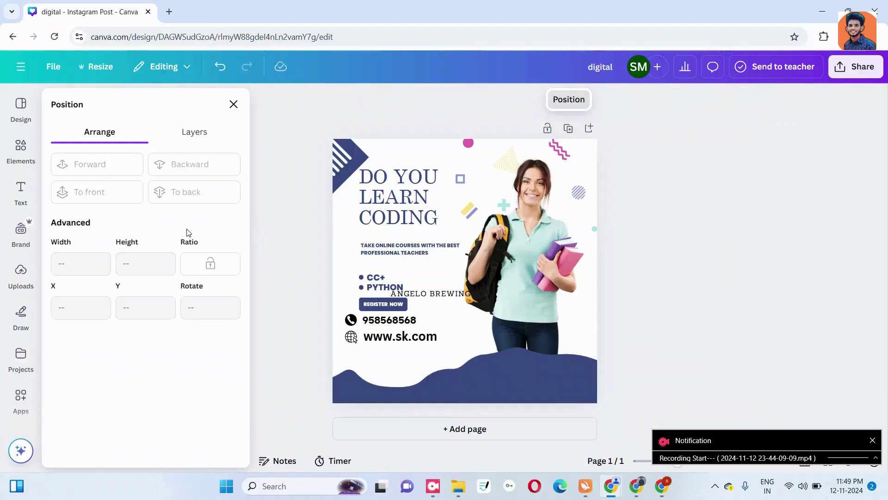
left_click(36, 161)
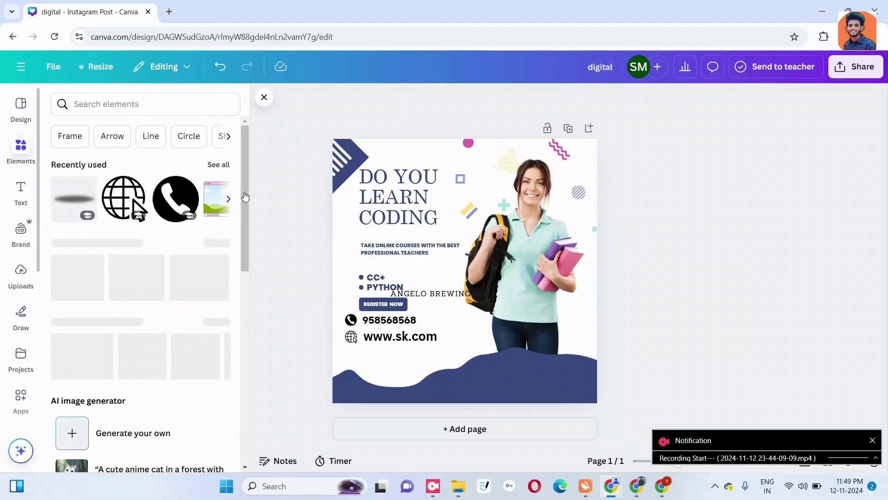
left_click(219, 166)
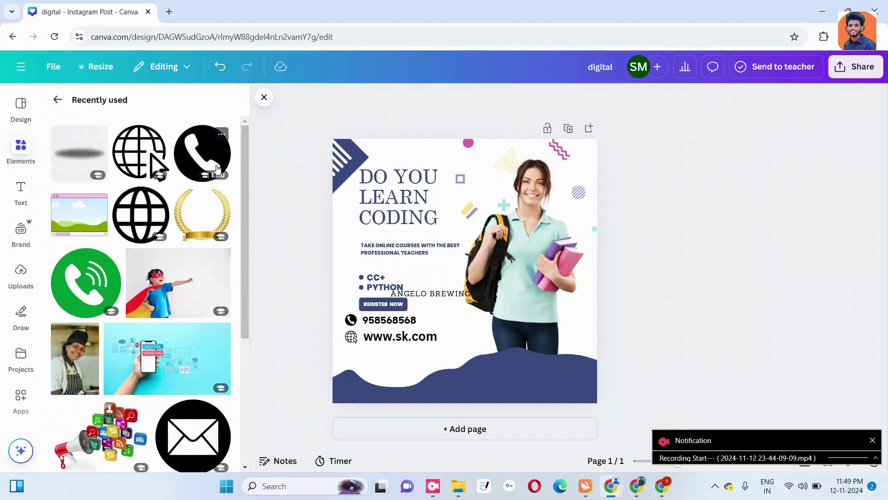
left_click(56, 97)
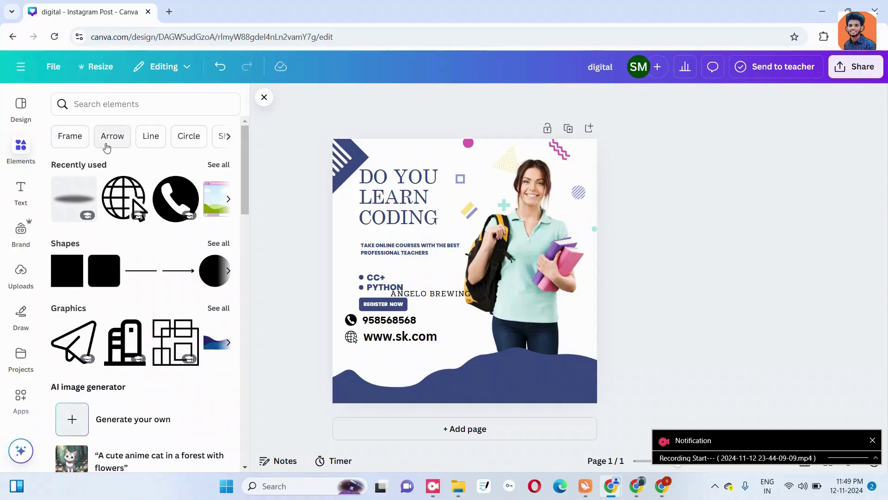
Step: Find the Gradient elements and add the blurred blue gradient graphic so that it fills the whole page
left_click(226, 137)
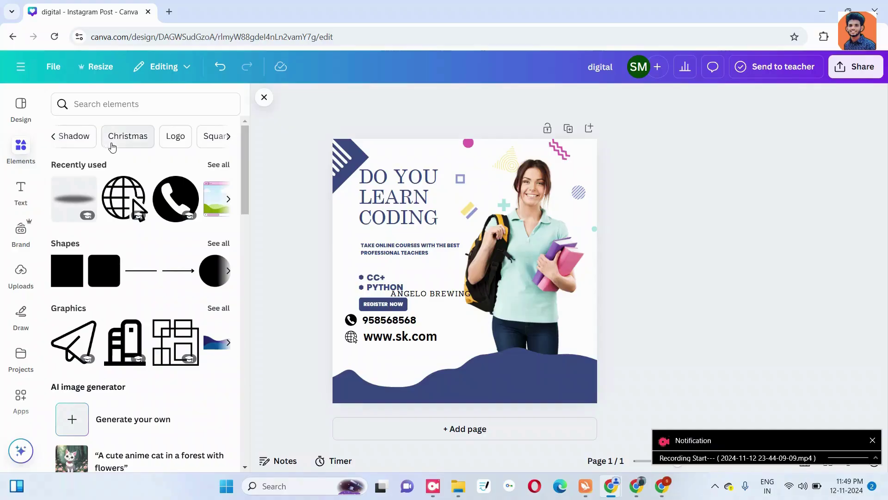
left_click(228, 137)
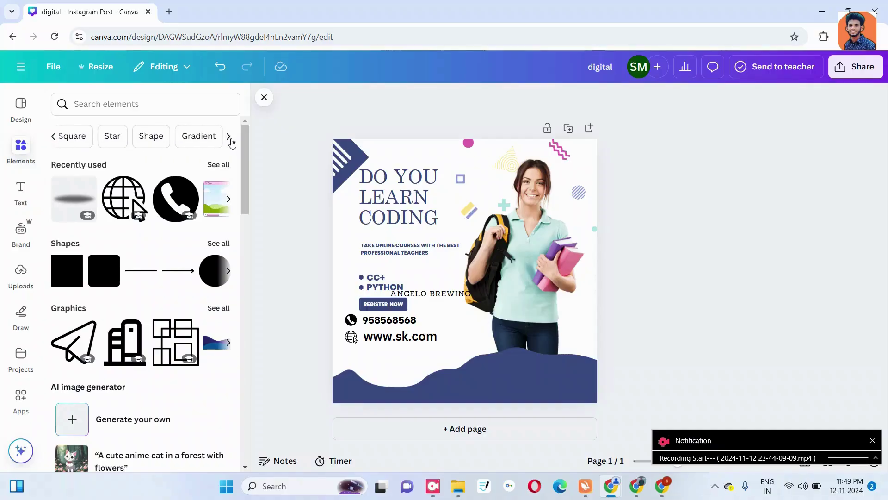
left_click(198, 136)
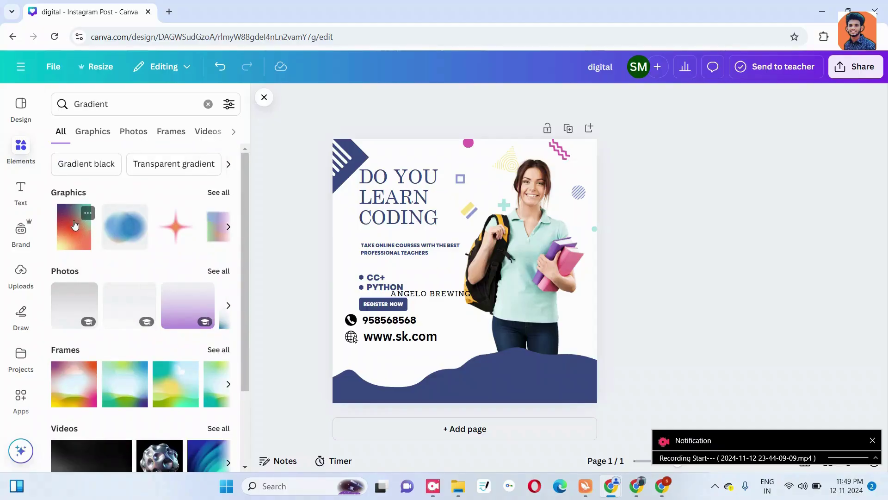
left_click_drag(125, 226, 331, 232)
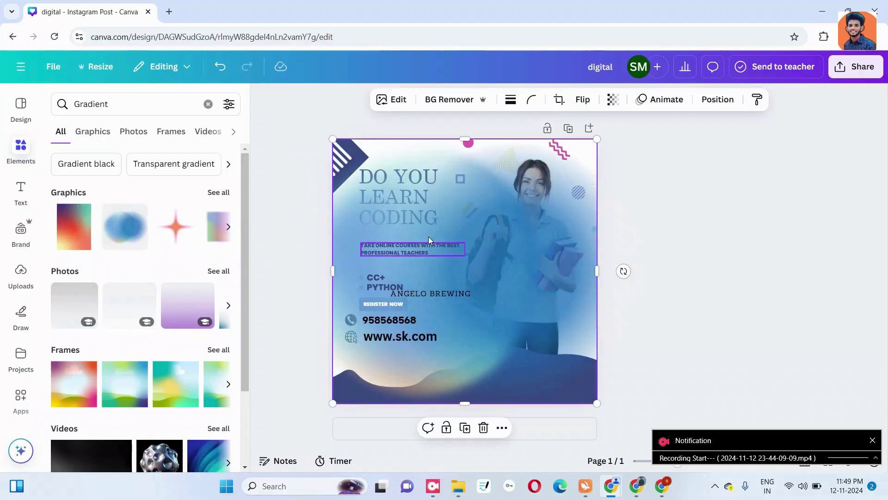
Step: Send the blue gradient backward until it lies behind every other element on the page
left_click(707, 101)
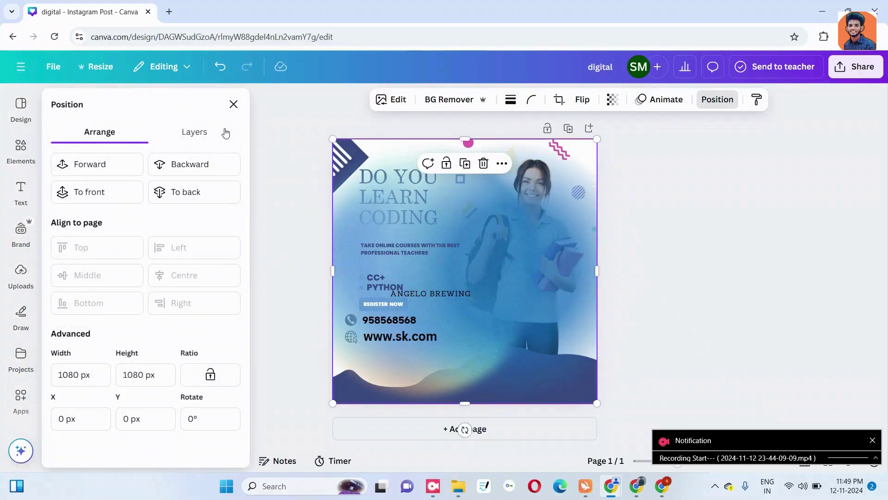
left_click(188, 166)
left_click(187, 166)
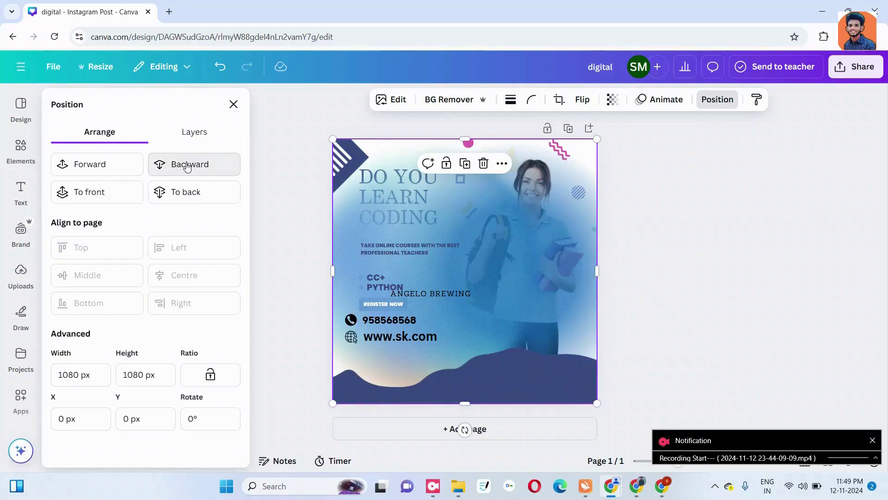
left_click(187, 164)
left_click(187, 165)
left_click(186, 164)
left_click(187, 164)
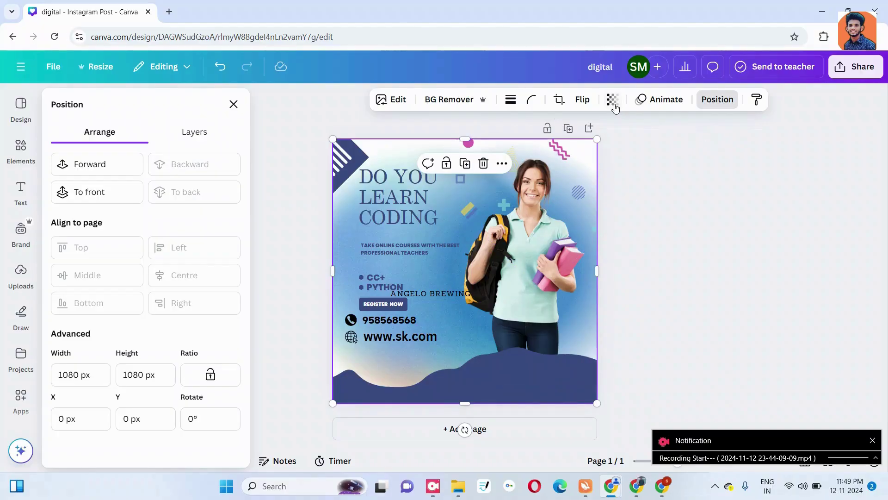
Step: Reduce the opacity of the blue gradient background to make it a faint tint
left_click(615, 102)
left_click_drag(640, 146, 578, 159)
left_click(670, 225)
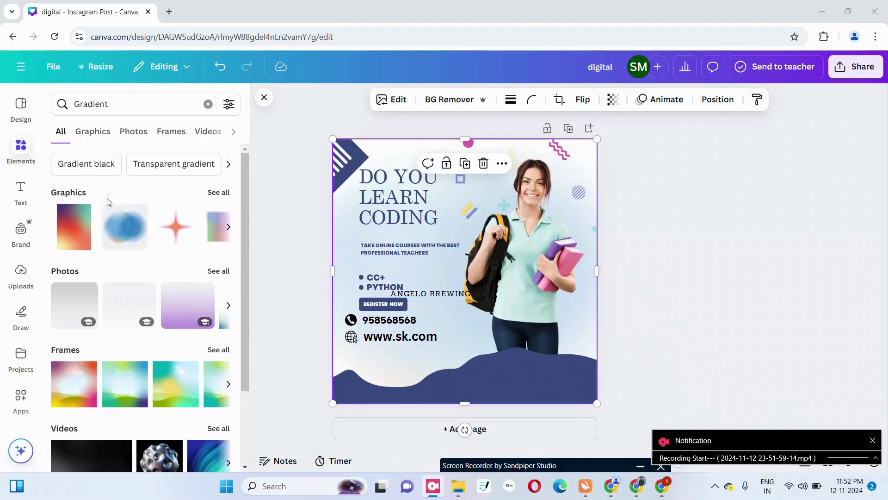
Step: Browse the Gradient graphics, photos and frames, and place the round gold-edged frame over the woman's photo
left_click(93, 134)
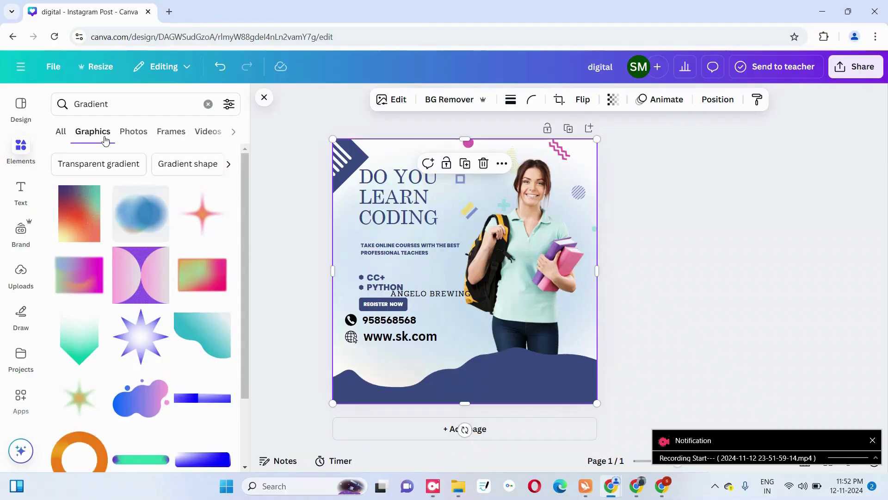
left_click(124, 137)
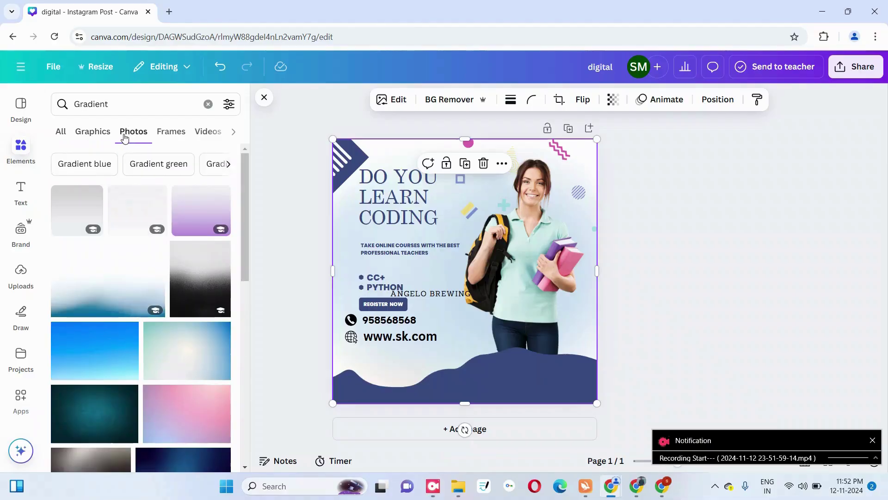
left_click(168, 134)
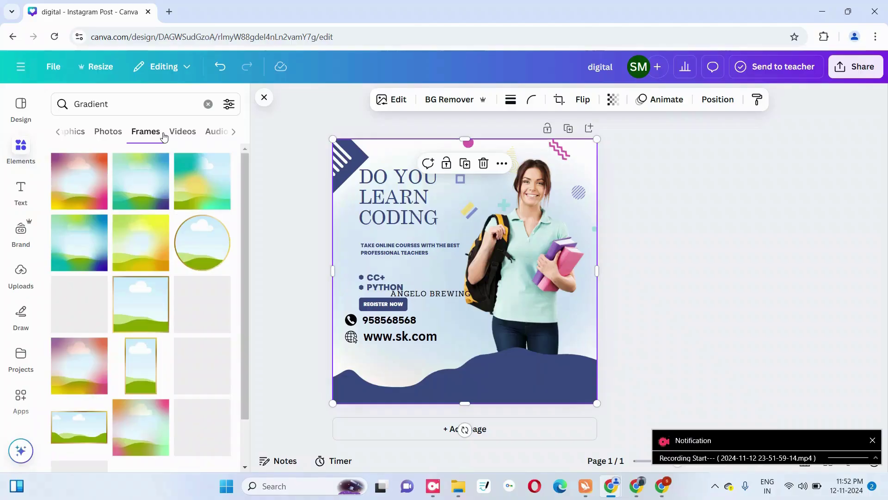
left_click_drag(203, 242, 416, 253)
left_click_drag(471, 283, 546, 252)
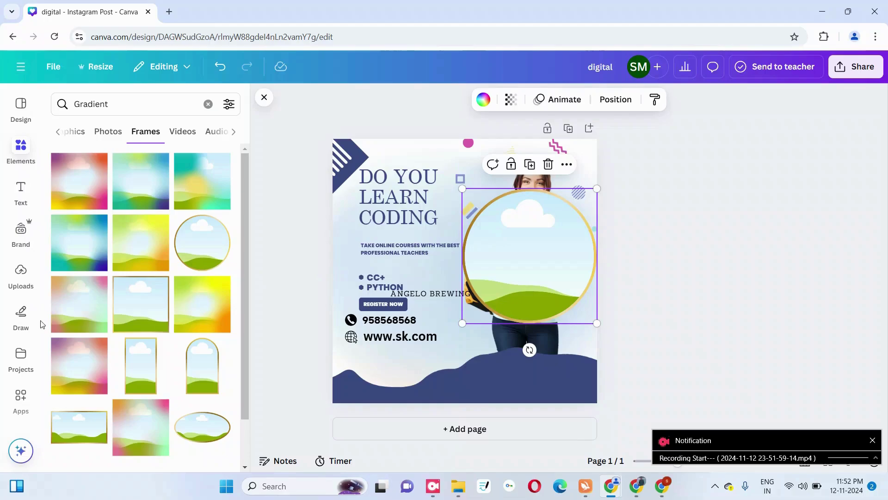
Step: Fill the round frame with the uploaded photo of the hooded person, and delete the frame from the page
left_click(21, 273)
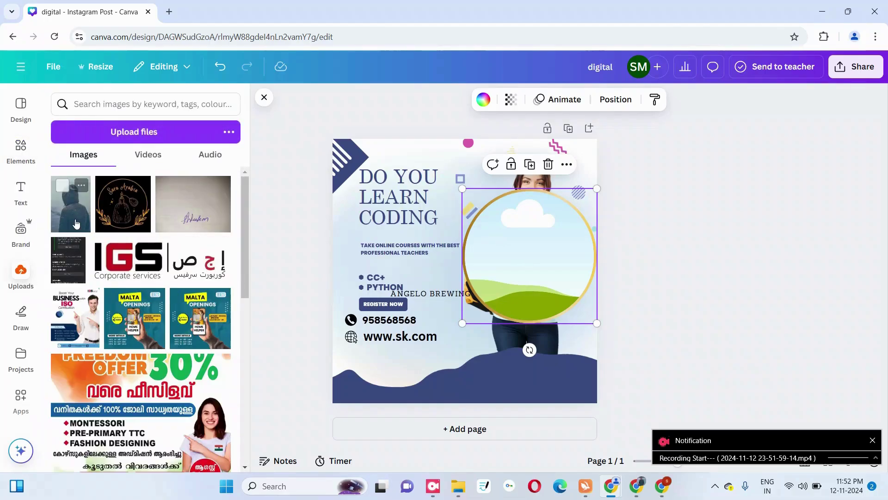
left_click_drag(71, 215, 503, 228)
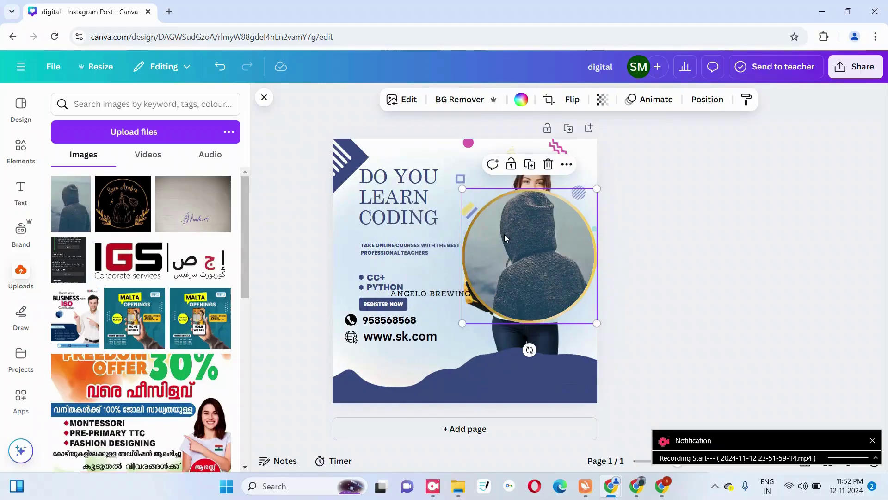
key("Delete")
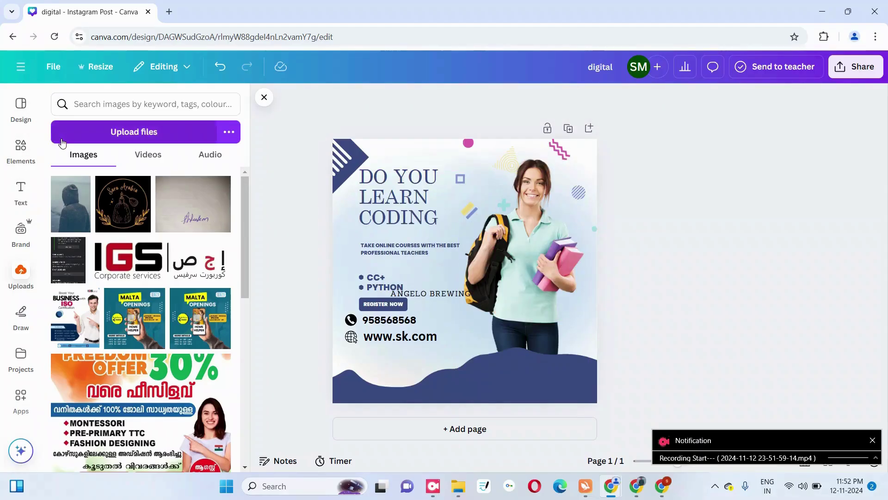
Step: Clear the Gradient search from the elements and add a blank second page to the design
left_click(18, 150)
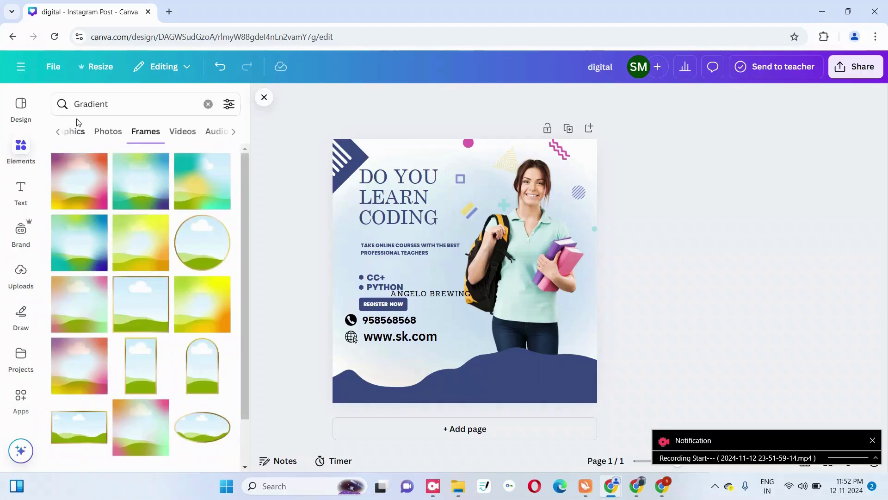
left_click(62, 131)
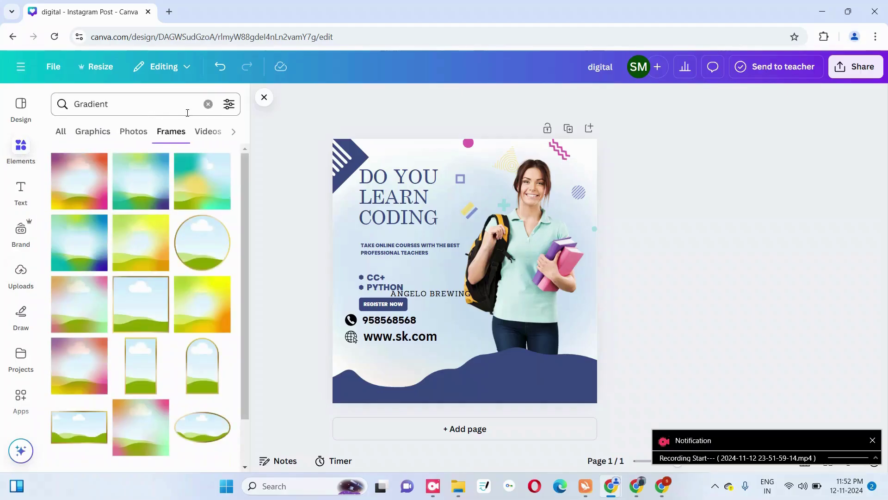
left_click(208, 104)
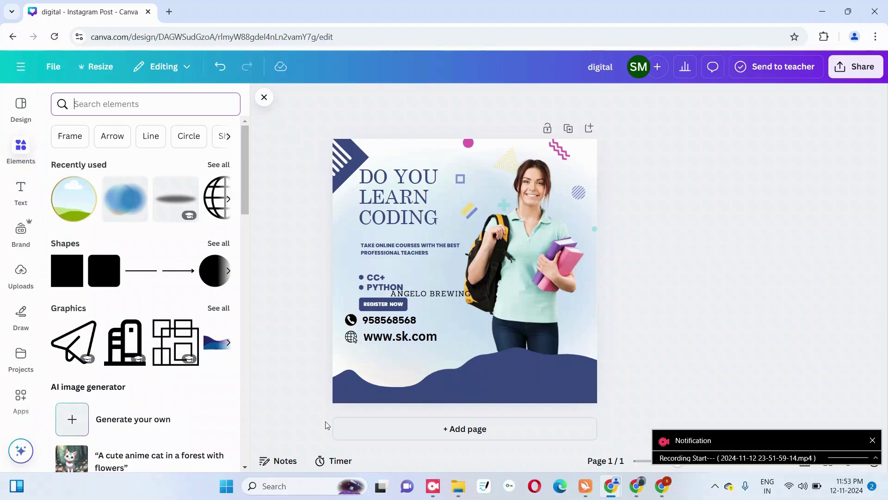
left_click(480, 437)
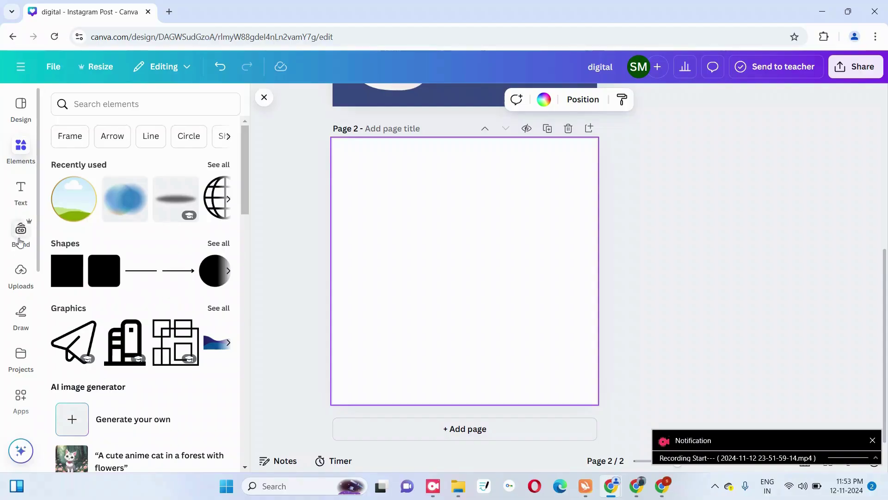
Step: Upload the social media icons image "193" from the Pictures folder
left_click(20, 278)
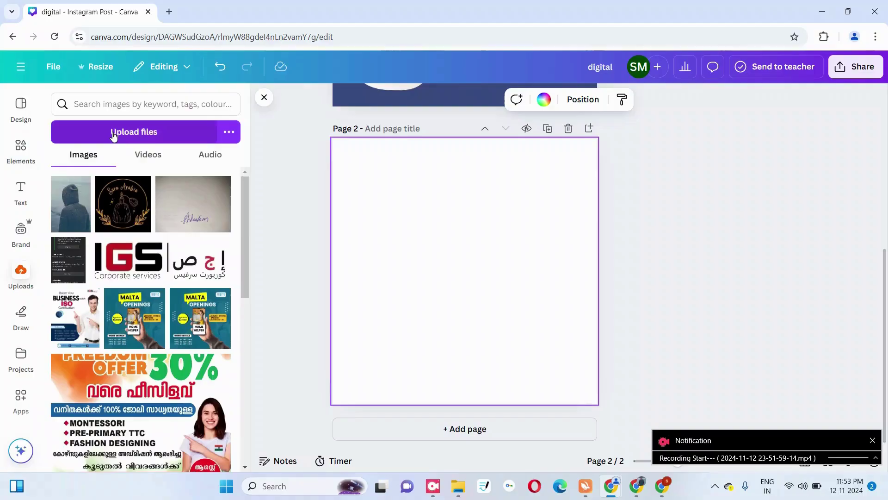
left_click(113, 134)
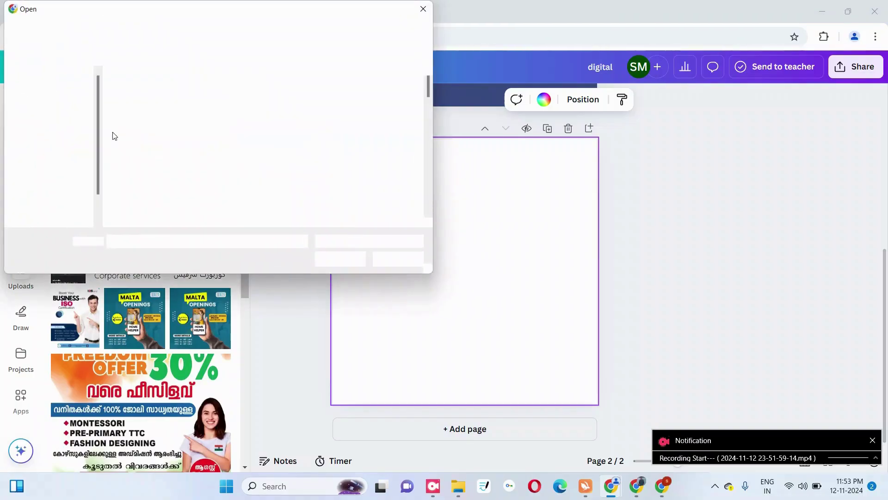
scroll(259, 147, "down", 5)
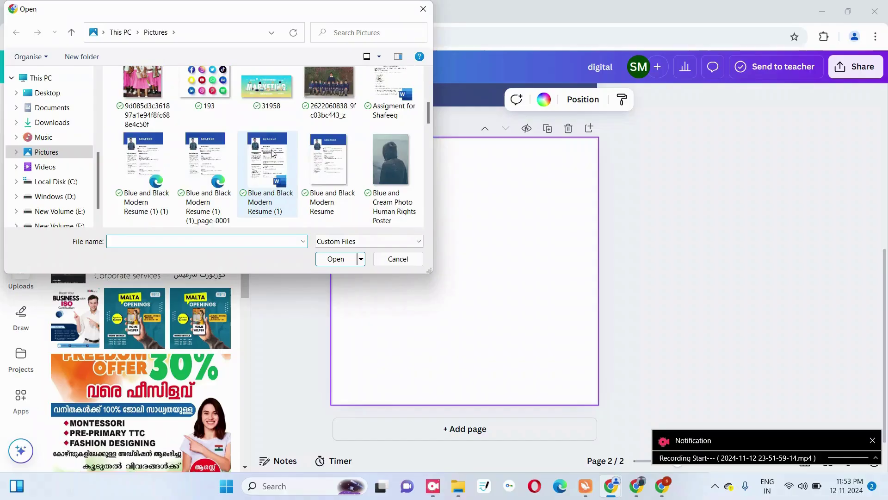
scroll(143, 104, "up", 1)
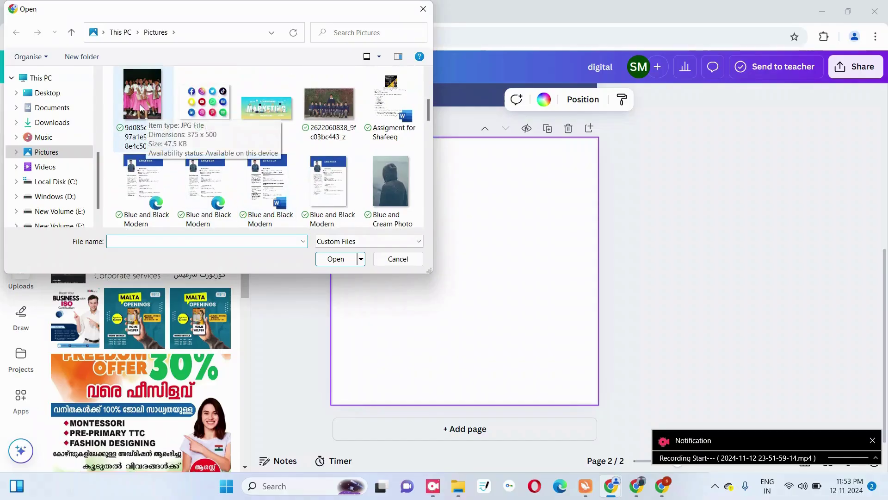
left_click(202, 107)
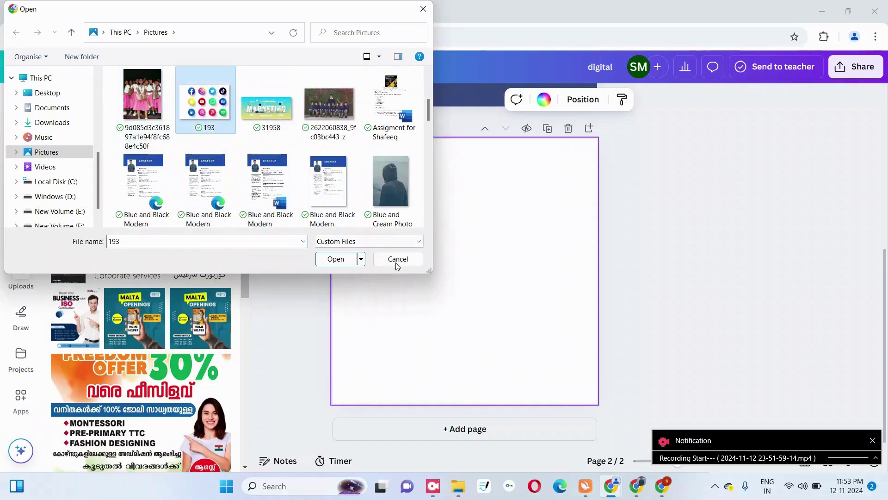
left_click(343, 257)
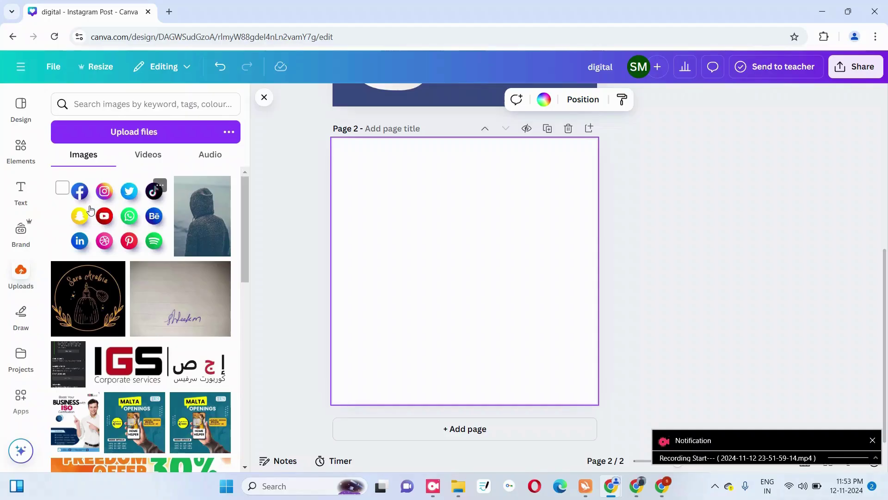
Step: Try the uploaded social media icons image on page 2 at a smaller size, and delete it from the page
left_click_drag(91, 209, 380, 207)
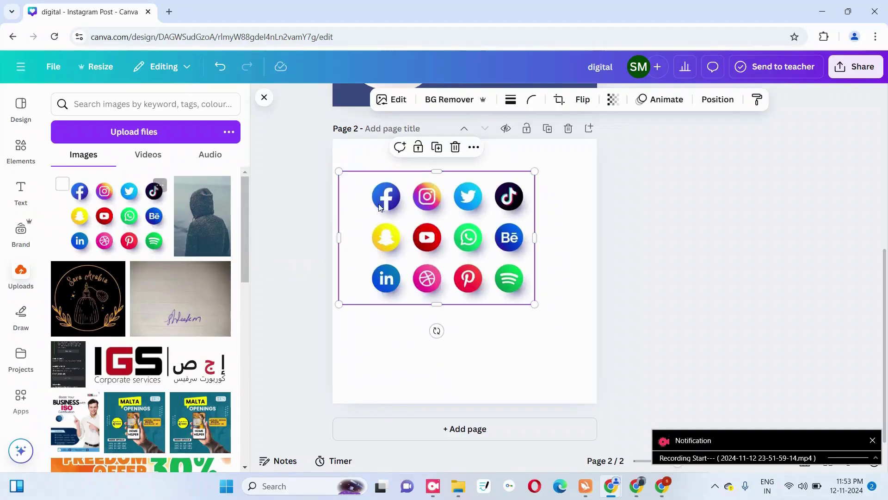
left_click_drag(426, 239, 415, 203)
left_click_drag(524, 271, 498, 254)
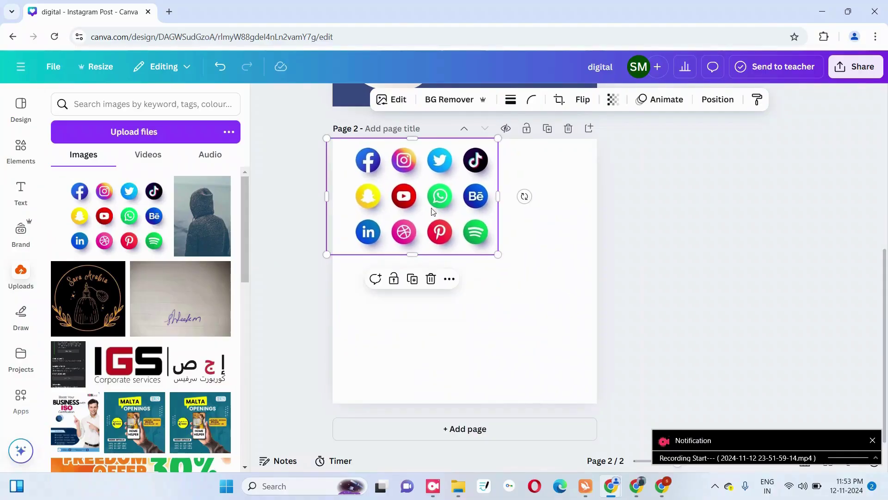
left_click_drag(432, 212, 464, 226)
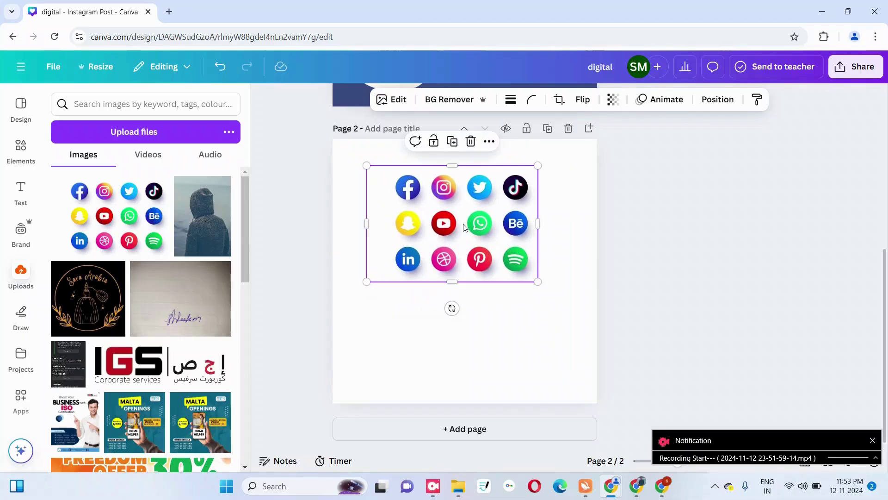
key("Delete")
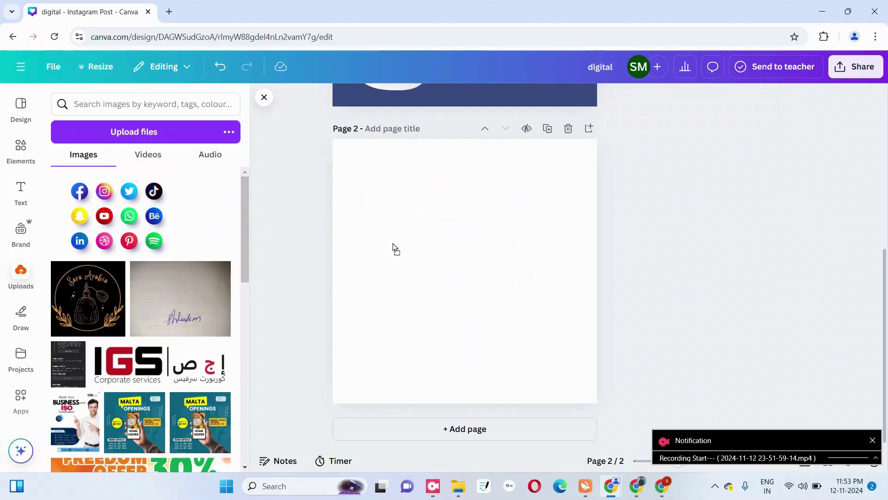
Step: Place the hooded person's photo on page 2 with its background removed, and undo both changes
left_click_drag(393, 246, 403, 244)
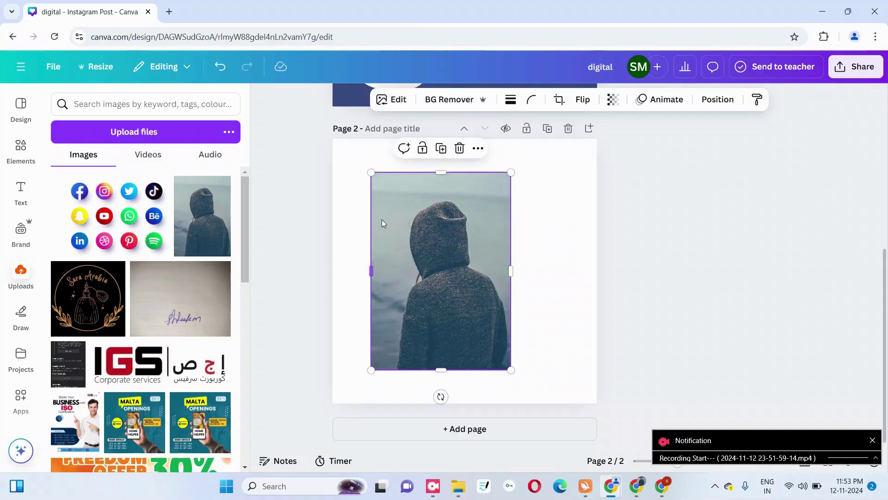
left_click(453, 104)
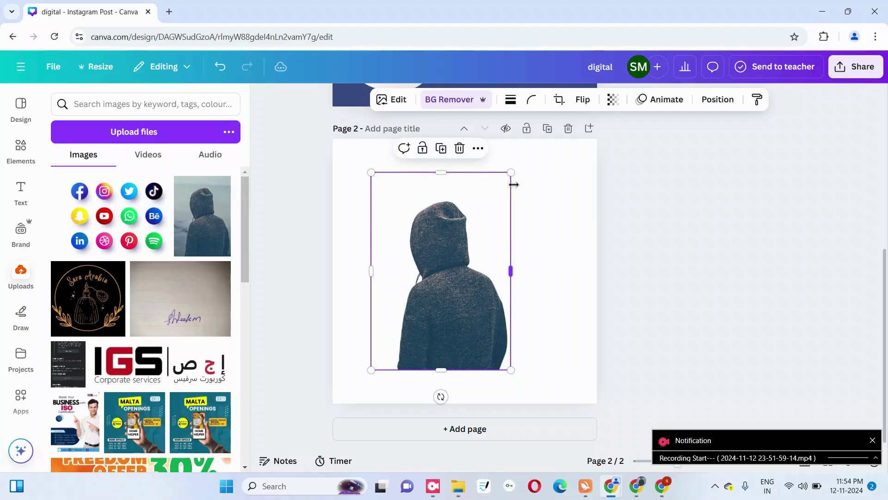
scroll(514, 185, "up", 4)
scroll(462, 387, "down", 2)
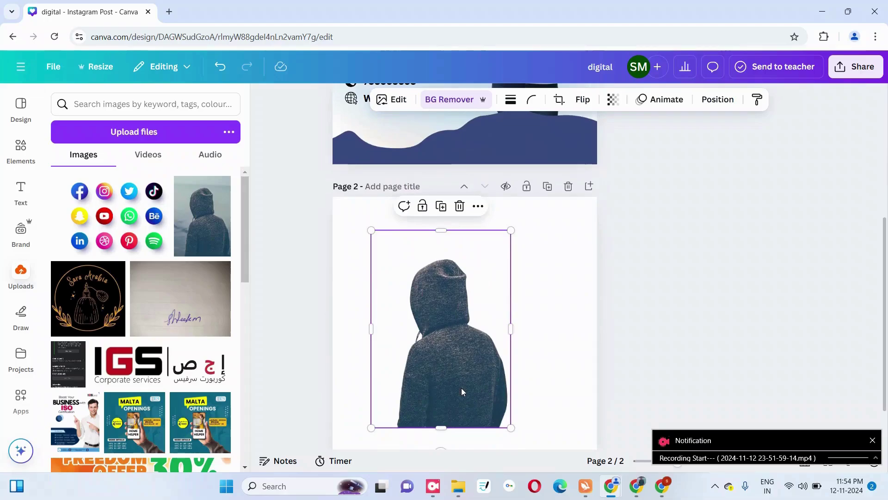
key("ctrl+z")
key("ctrl+z")
Step: Replace the subheading under the coding headline on page 1 with "ARE YOU STUDENT"
scroll(463, 391, "up", 2)
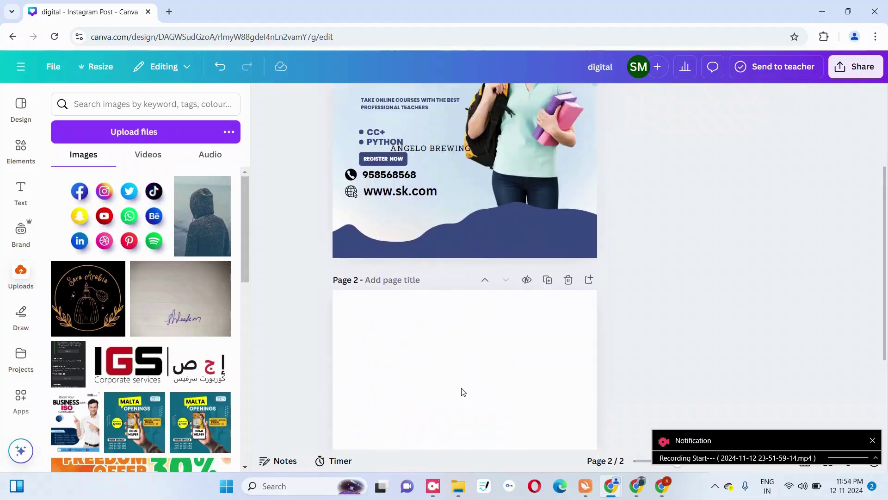
scroll(464, 392, "up", 3)
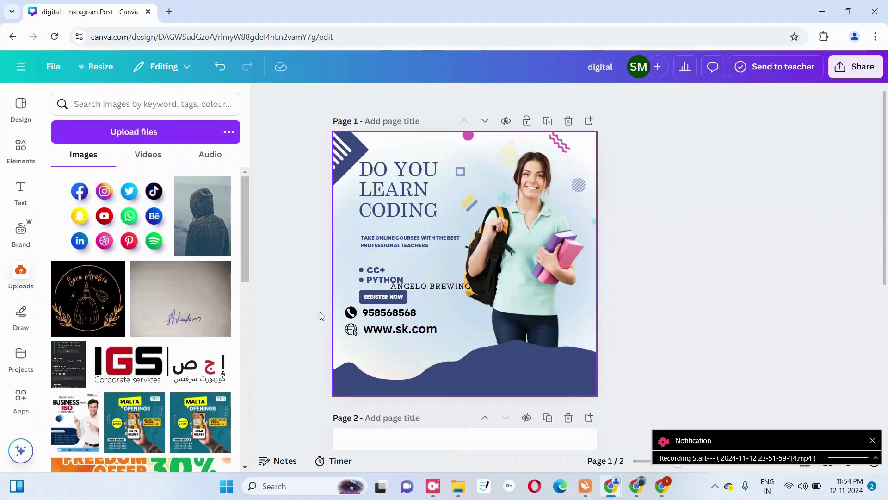
left_click(393, 240)
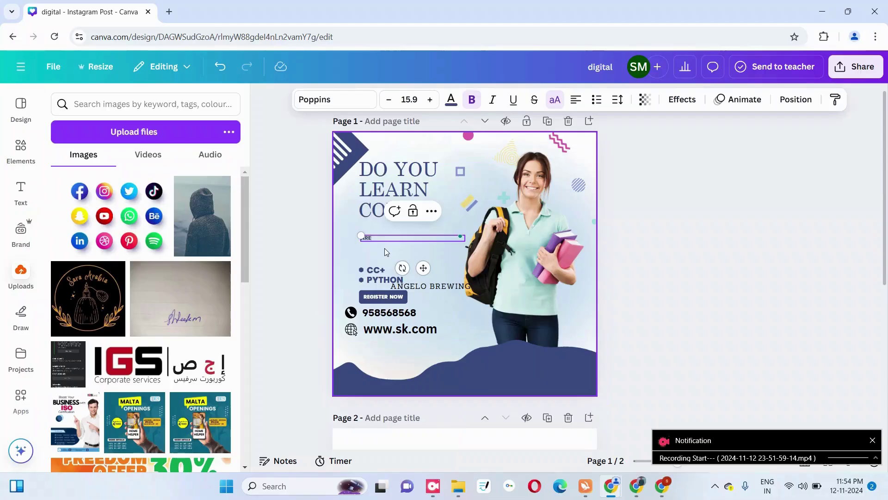
type("YI")
type("U STUDENT")
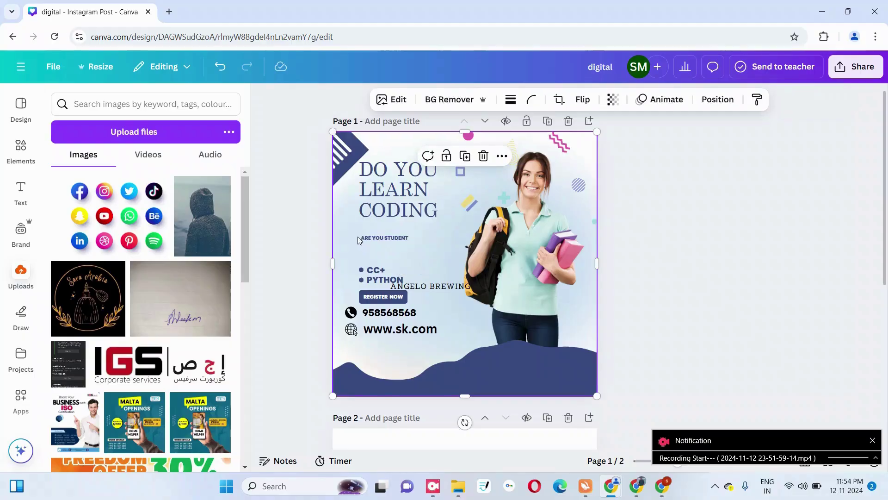
Step: Enlarge the "ARE YOU STUDENT" line to font size 22.8 and place it directly beneath the headline
left_click_drag(360, 235, 312, 213)
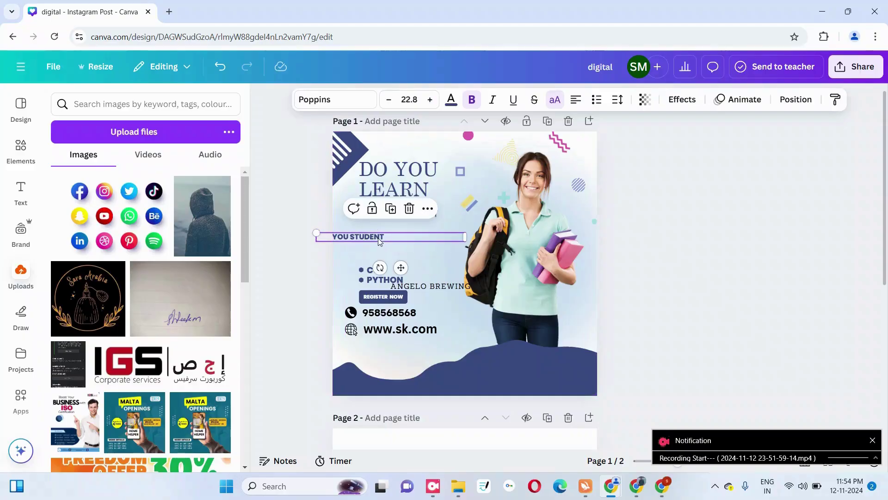
left_click_drag(380, 237, 423, 228)
left_click(354, 240)
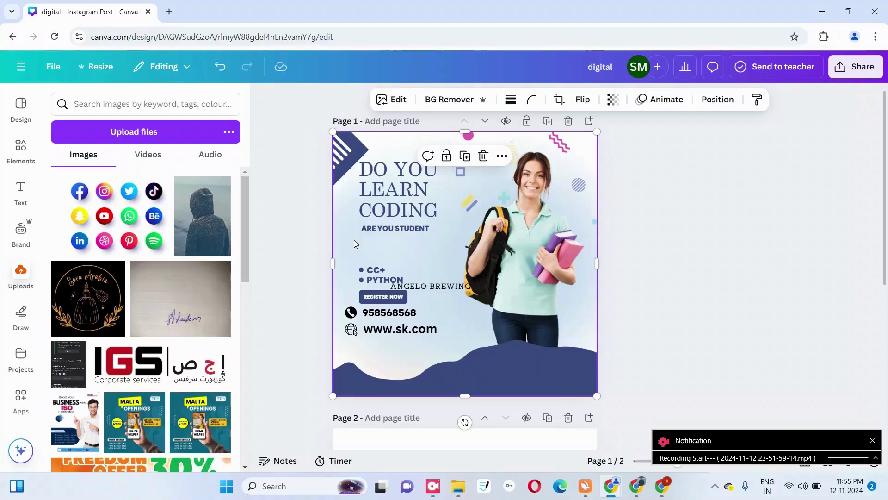
Step: Search Google for "google input tools" in a new browser tab
left_click(167, 13)
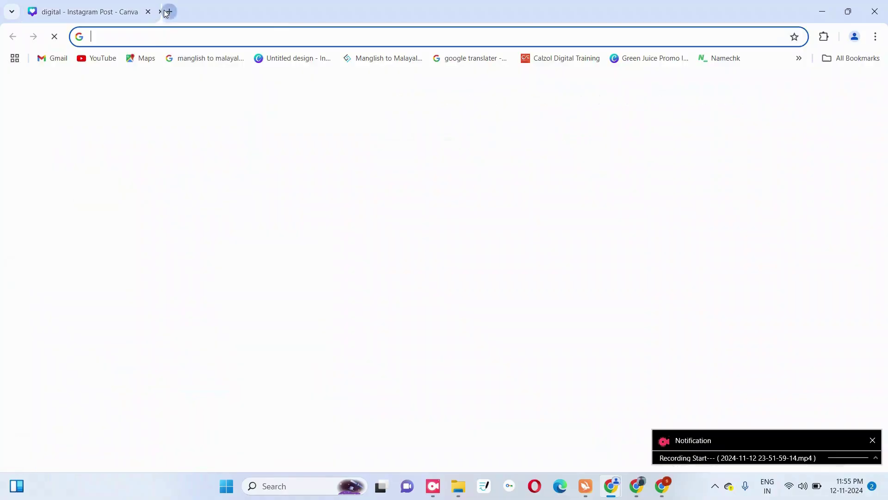
left_click(375, 230)
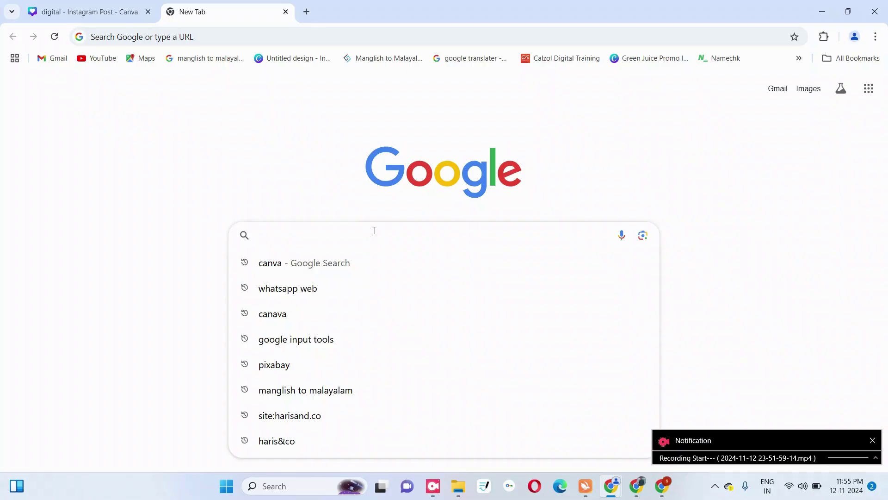
type("ggo")
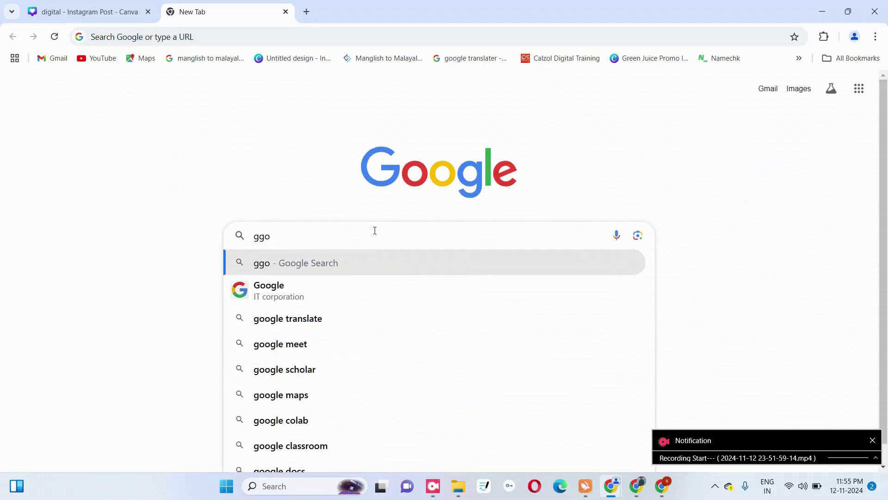
type("gle")
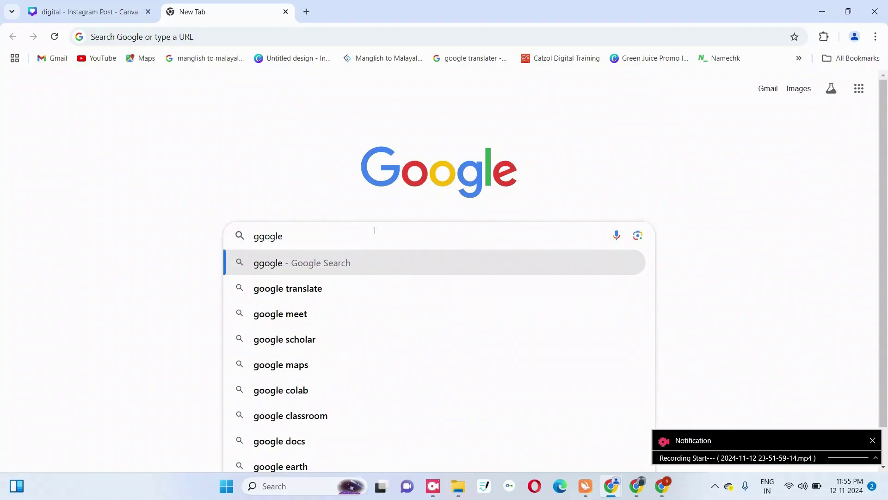
key("BackSpace")
key("BackSpace")
key("BackSpace")
key("BackSpace")
key("BackSpace")
key("BackSpace")
type("f")
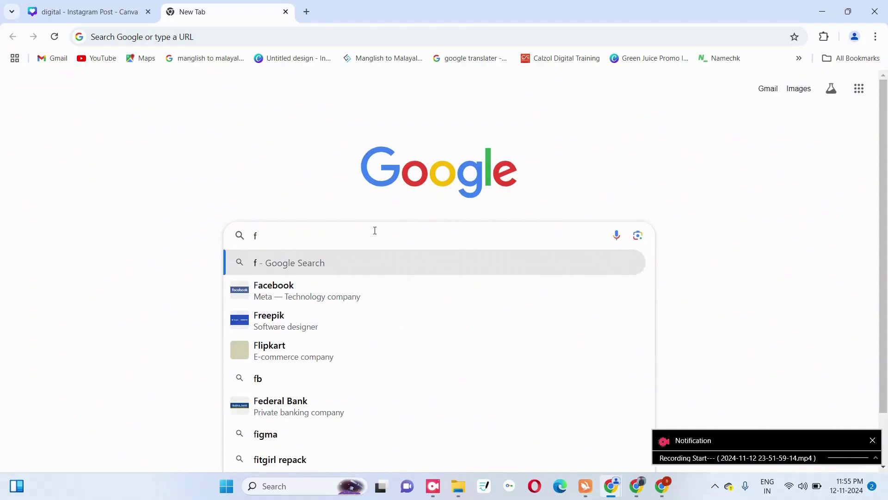
key("BackSpace")
type("google")
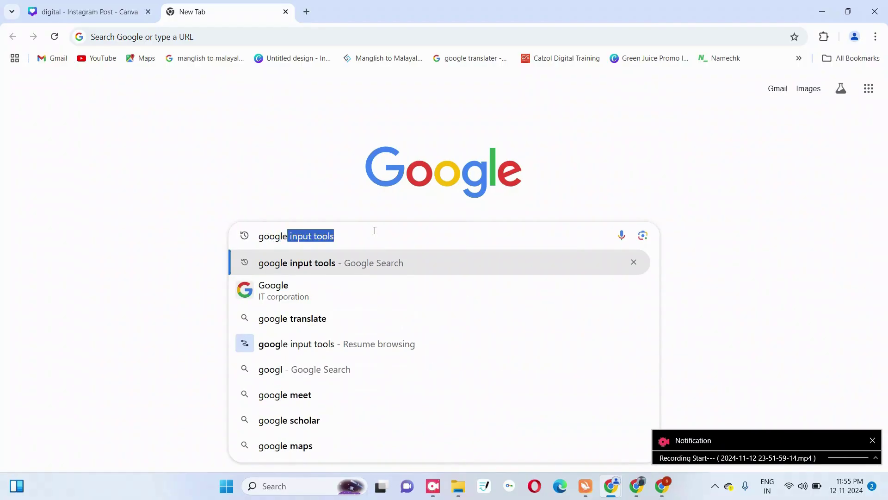
type(" input")
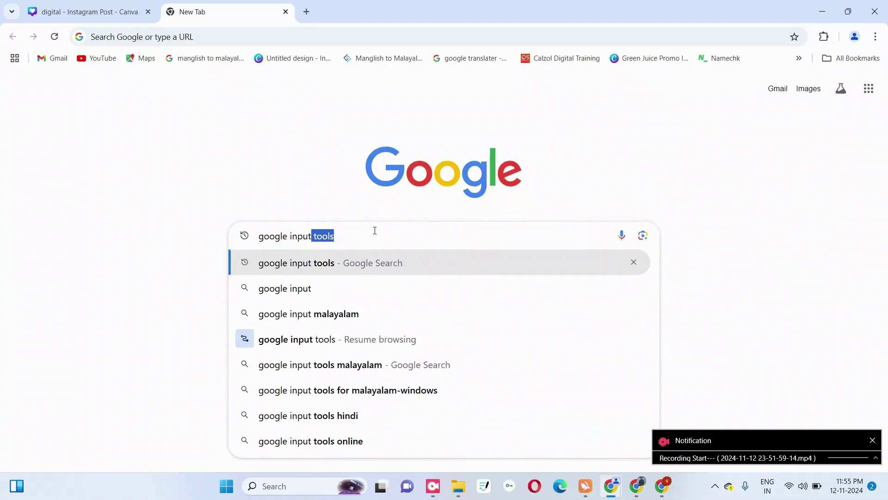
key("Return")
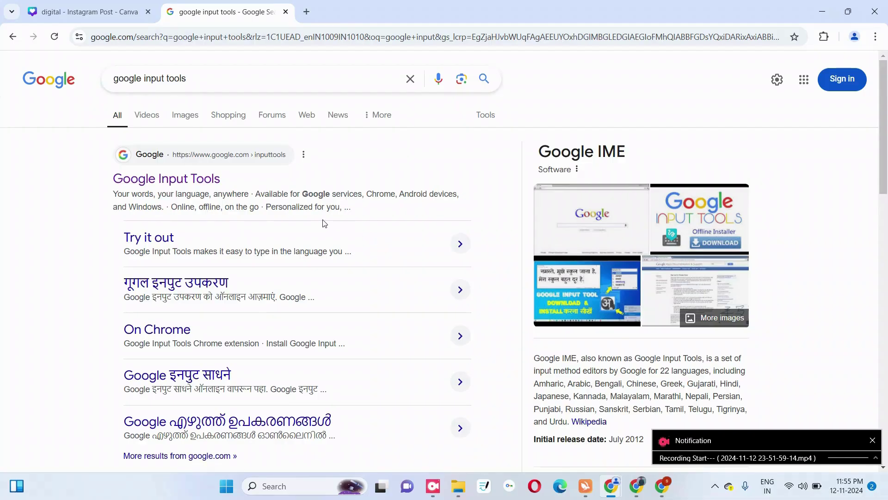
Step: Open the online tryout of Google Input Tools and set its language to Malayalam
left_click(175, 187)
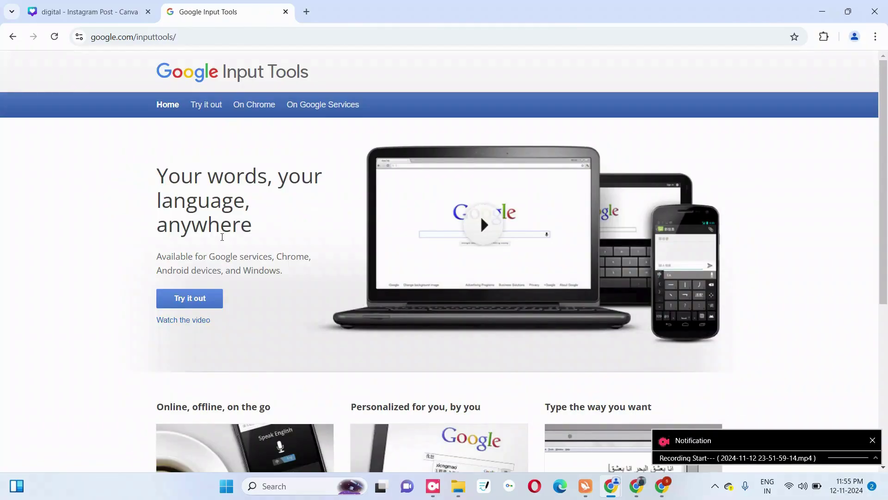
scroll(235, 287, "down", 1)
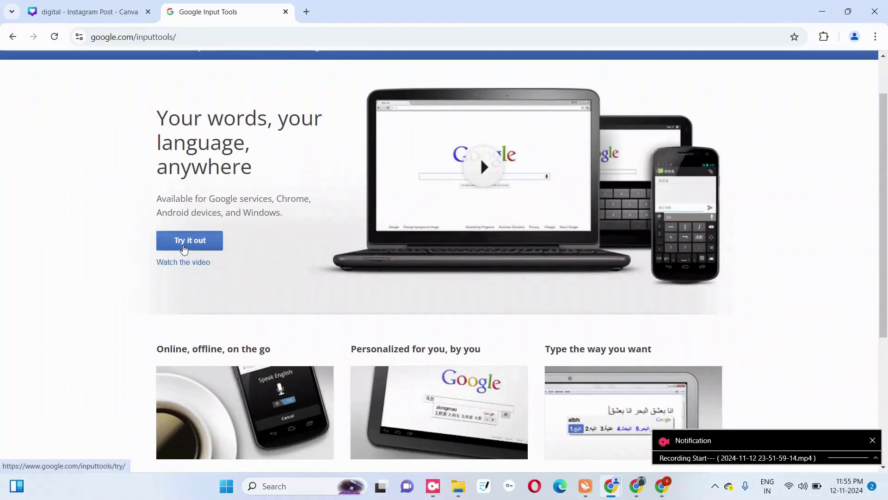
left_click(184, 249)
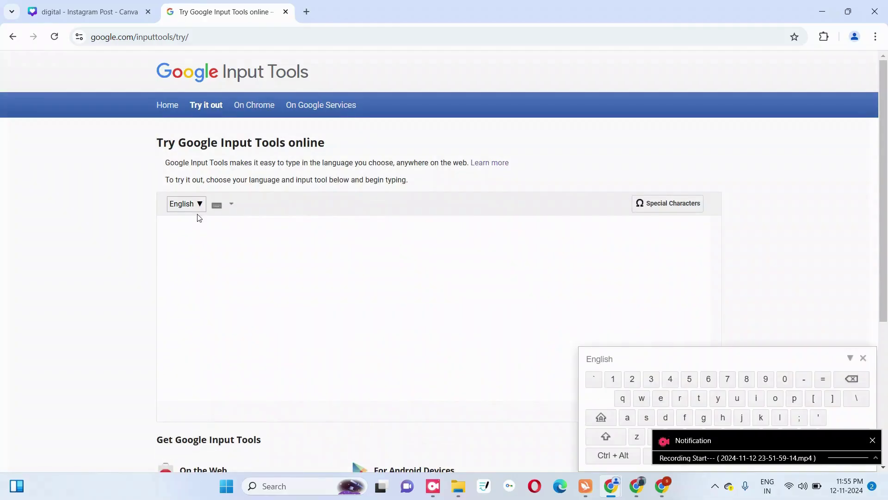
left_click(186, 209)
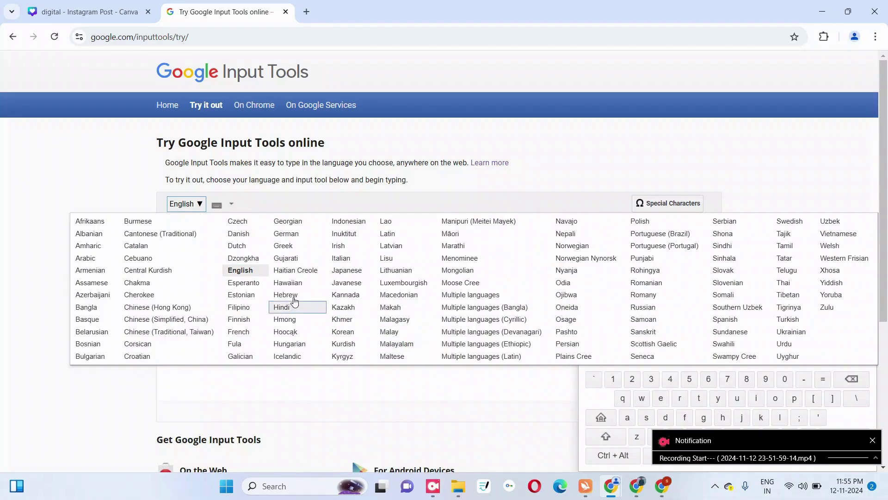
left_click(404, 345)
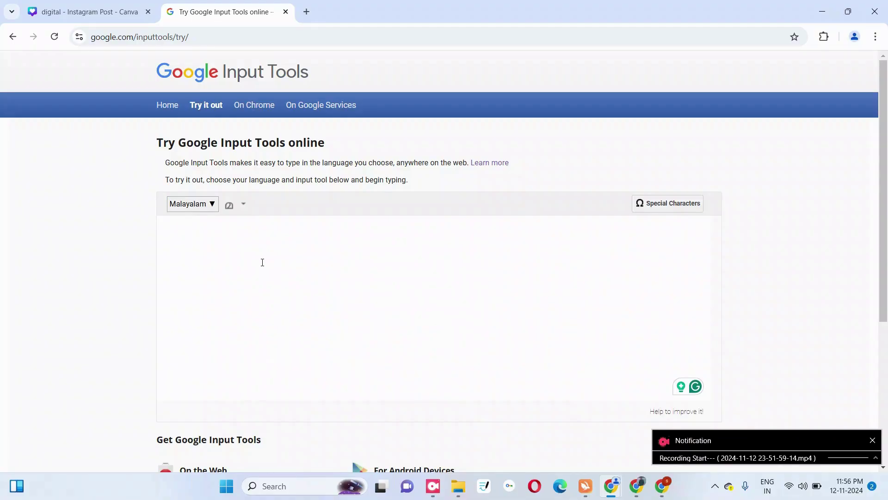
Step: Write the Malayalam phrase "നിങ്ങൾക്കും പഠിക്കാം കോഡിങ്" by transliterating "ningalkkum padikkam coding"
type("ningal")
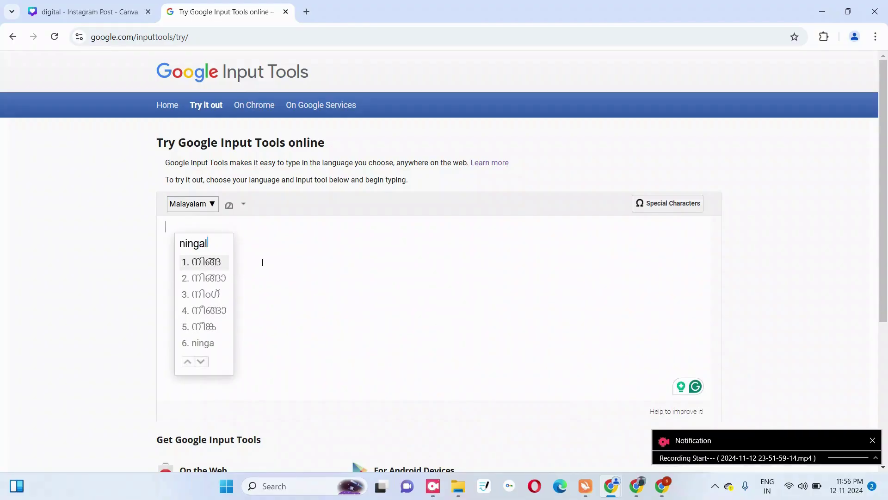
type("kkum")
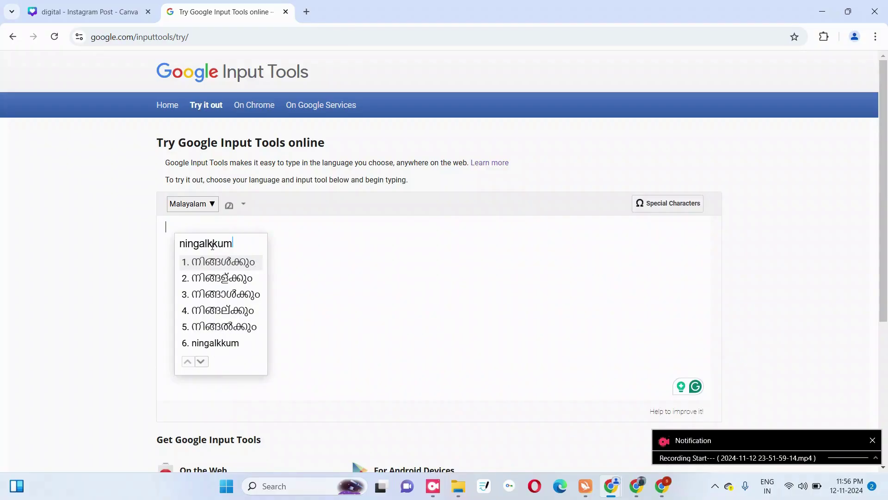
left_click(218, 261)
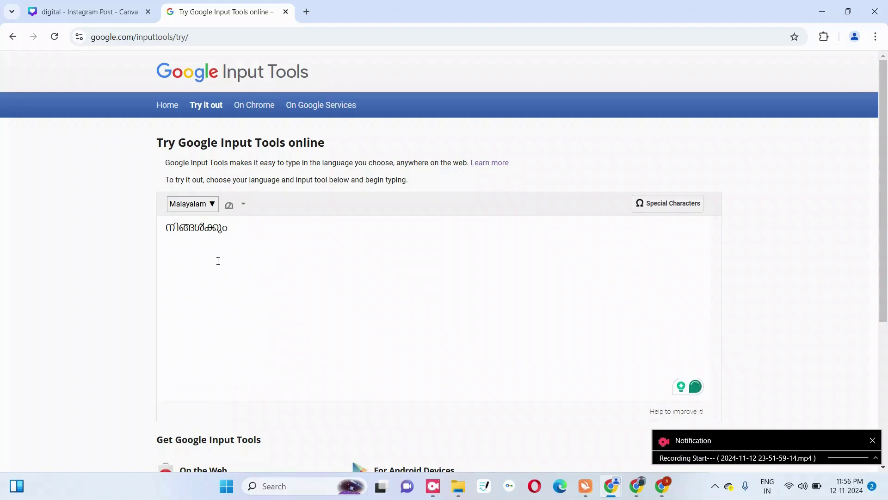
type("padikkam")
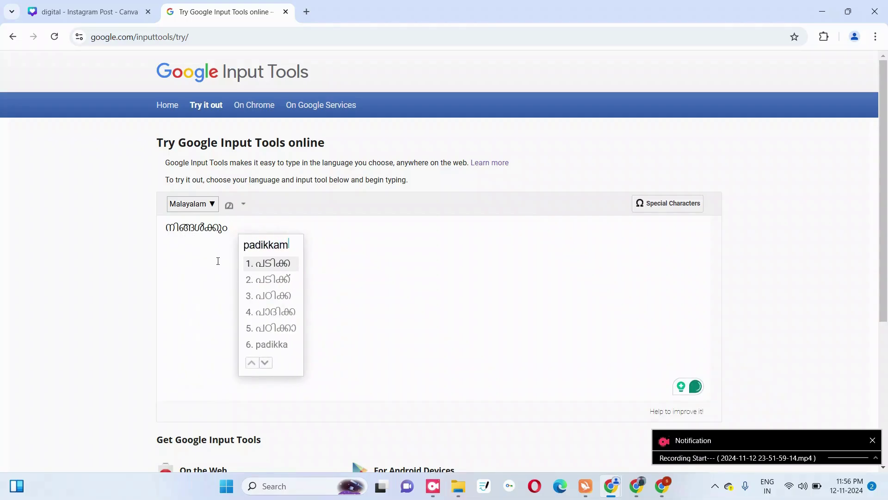
key("space")
type("c")
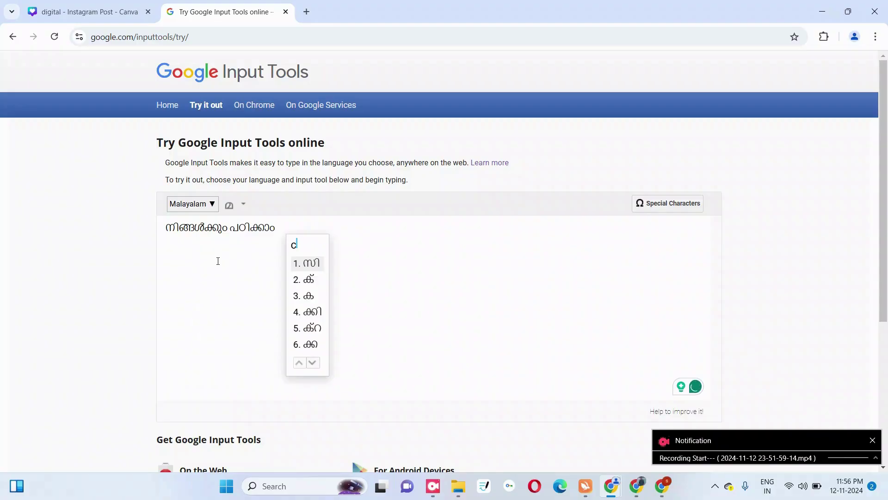
type("oding")
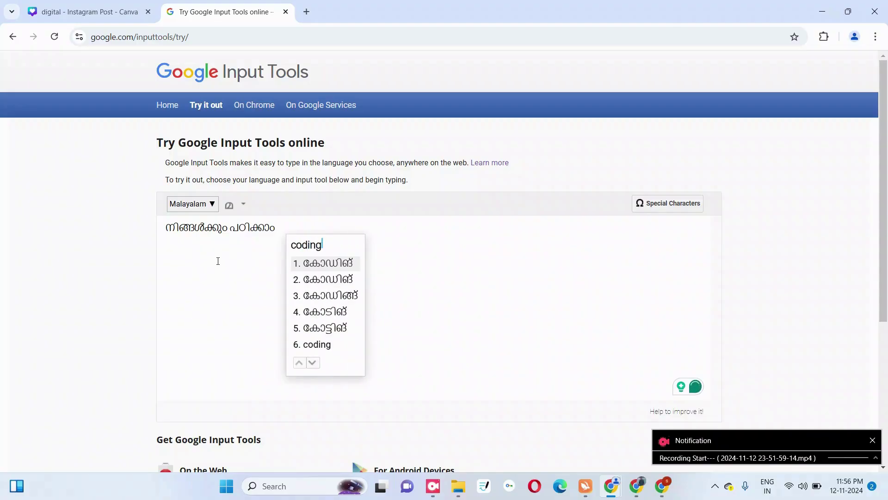
key("space")
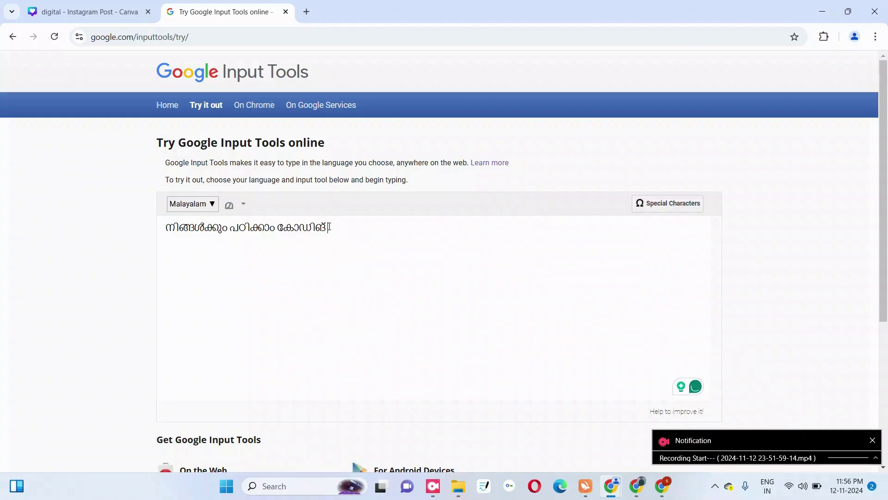
Step: Replace the last word of the Malayalam phrase with the alternative spelling "കോഡിങ്ങ്" suggested for "coding"
key("BackSpace")
key("BackSpace")
key("BackSpace")
key("BackSpace")
key("BackSpace")
key("BackSpace")
type("coding")
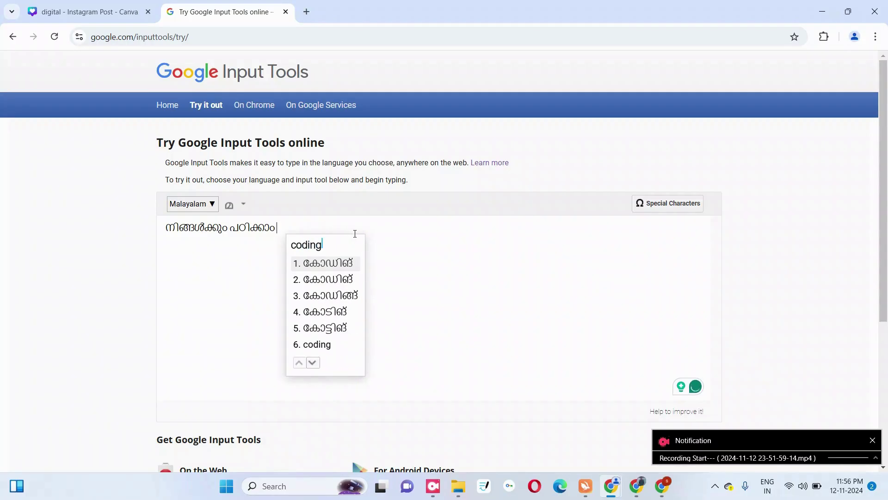
left_click(336, 297)
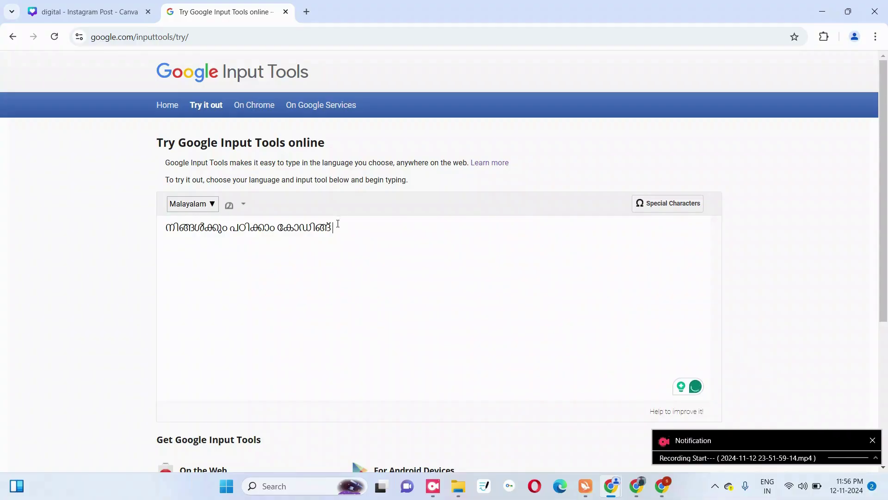
Step: Copy the whole Malayalam phrase and substitute it for the "DO YOU LEARN CODING" headline in the Canva design
key("ctrl+a")
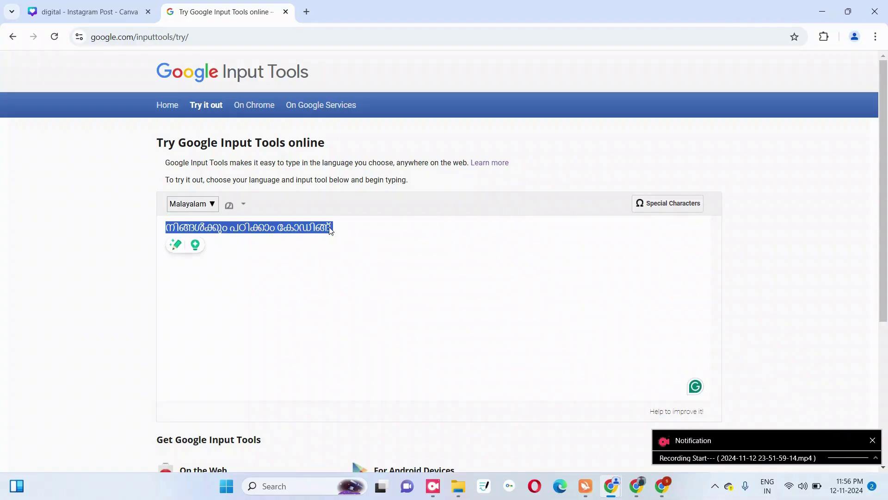
right_click(331, 230)
left_click(359, 285)
left_click(88, 12)
left_click(385, 210)
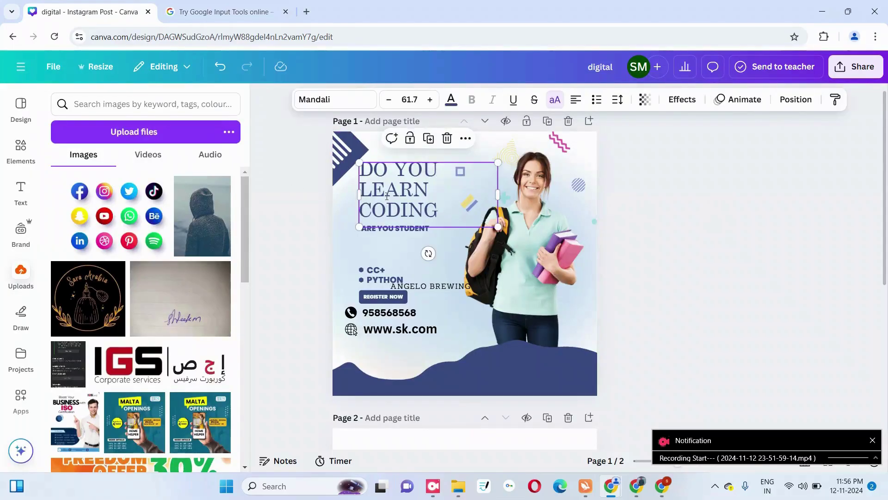
left_click(387, 197)
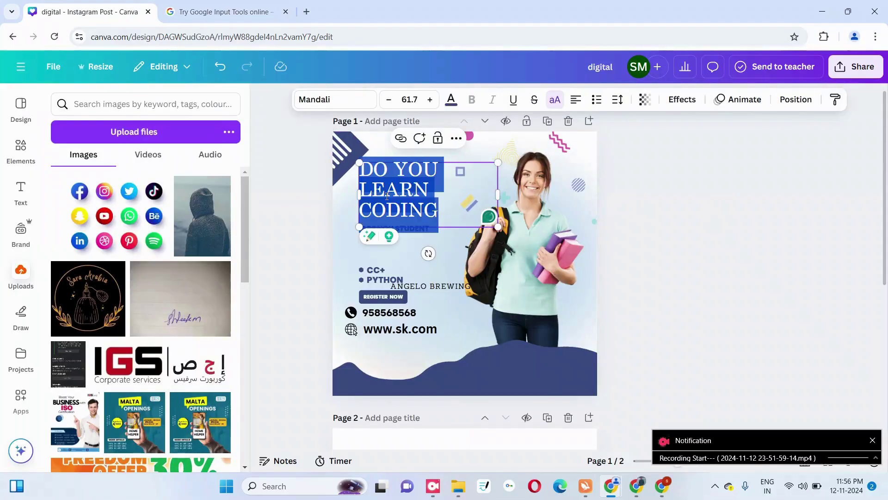
key("ctrl+v")
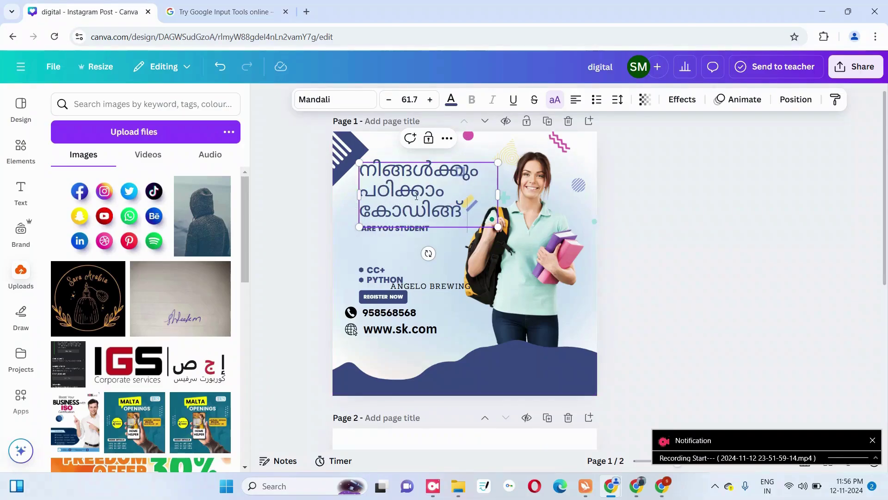
Step: Widen the Malayalam headline's text box toward the woman's face, and select the "ARE YOU STUDENT" line
left_click_drag(498, 195, 522, 194)
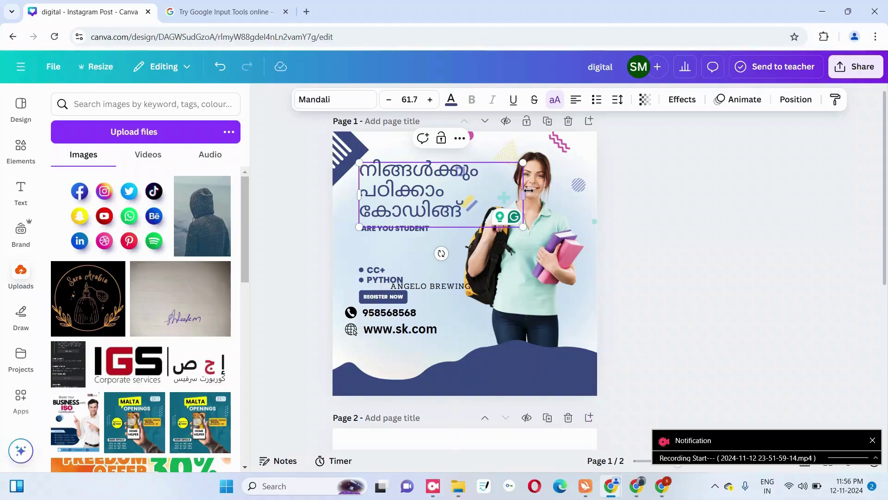
left_click_drag(522, 194, 539, 194)
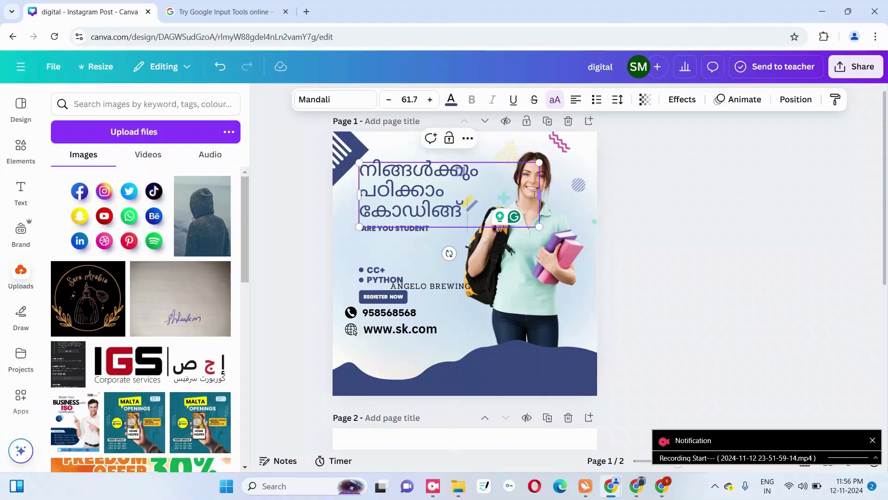
left_click(336, 210)
left_click(400, 232)
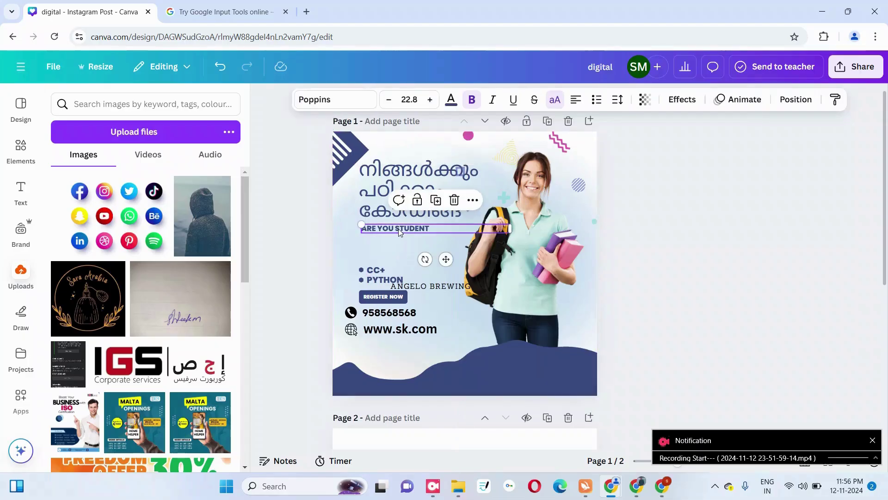
Step: Try the magenta document colour on the Malayalam headline and restore its dark blue
left_click(379, 197)
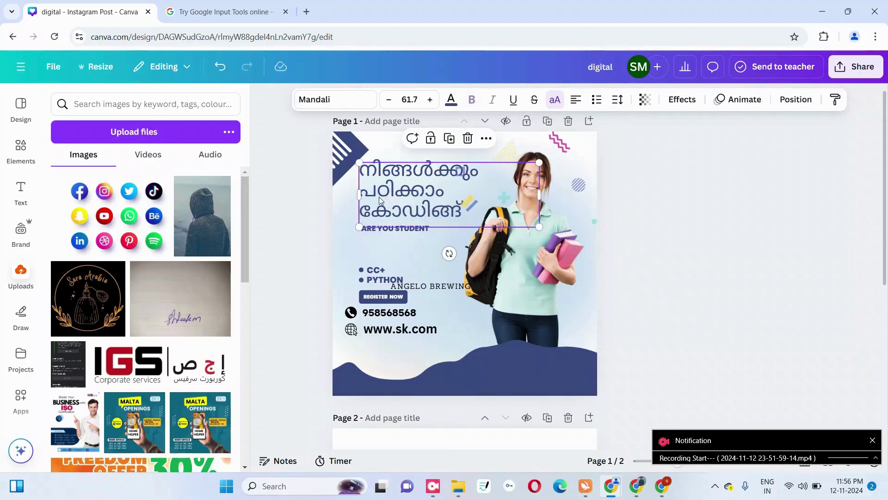
left_click(452, 99)
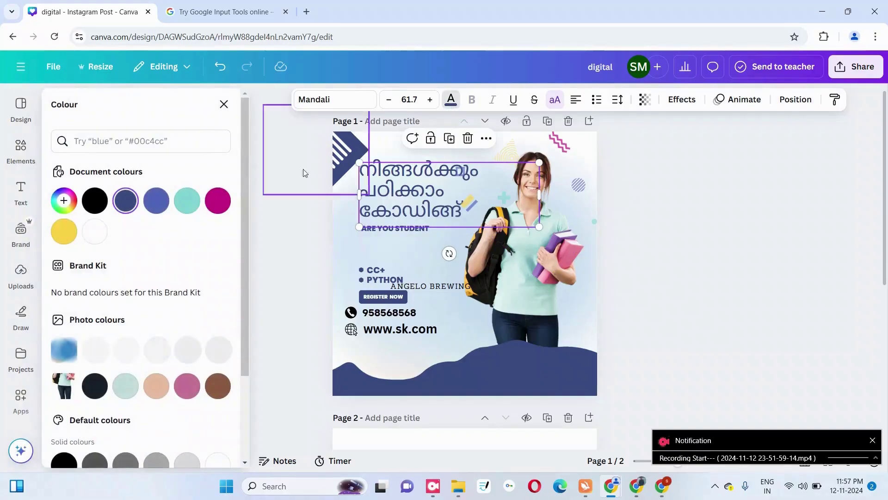
left_click(218, 200)
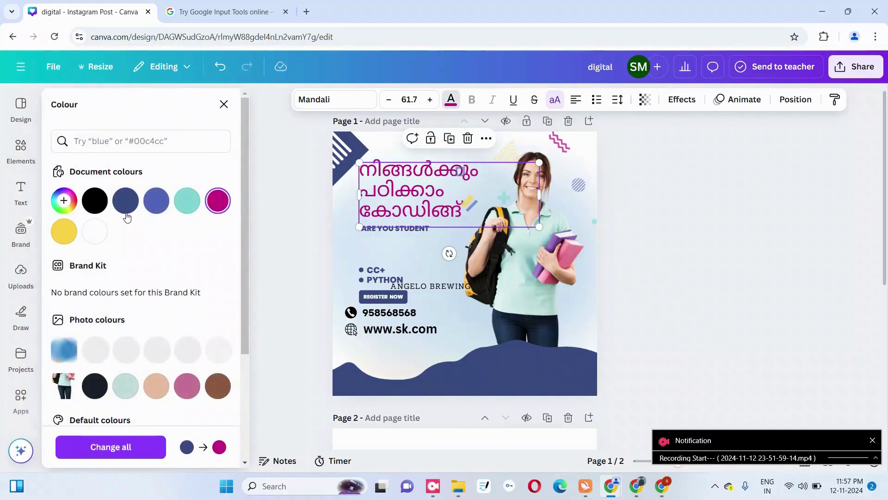
left_click(133, 205)
scroll(135, 206, "down", 3)
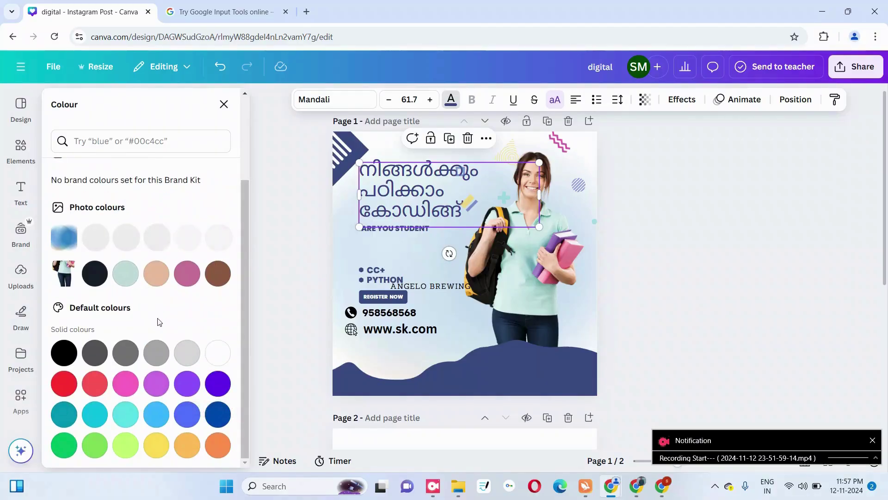
left_click(276, 296)
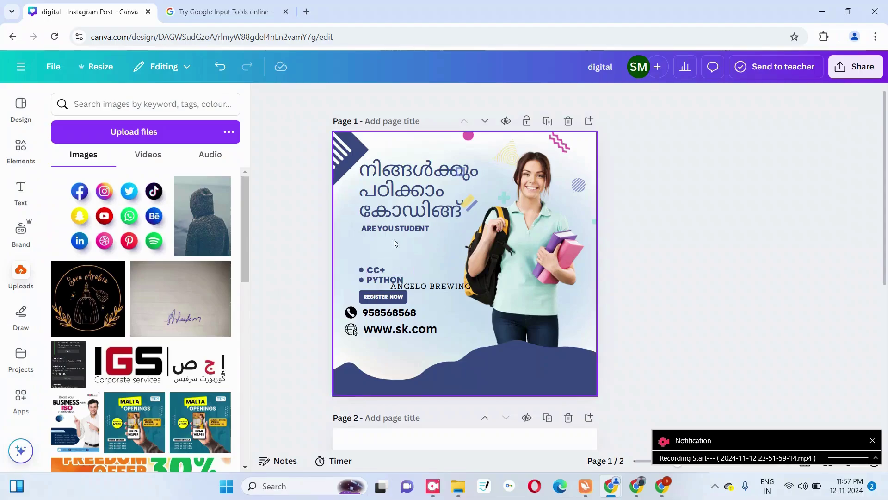
Step: Delete the stray "ANGELO BREWING" text overlapping the course list
left_click(409, 287)
left_click_drag(408, 286, 343, 347)
key("Delete")
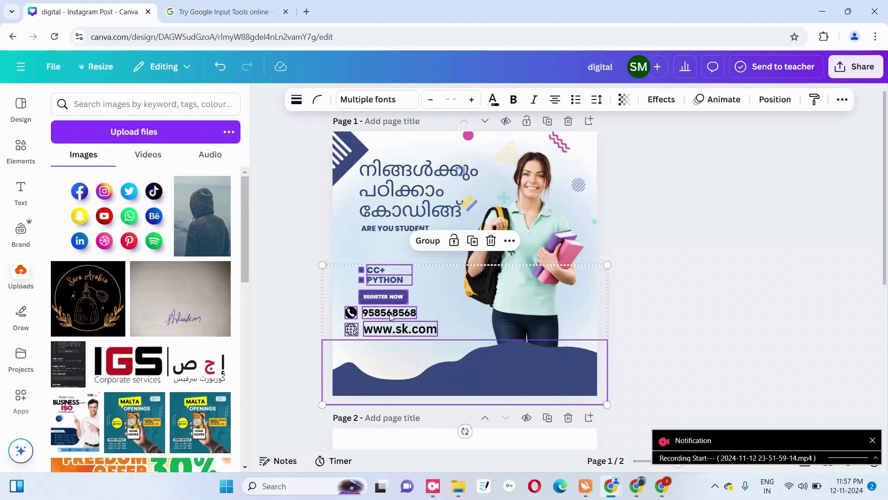
Step: Move the course list, "REGISTER NOW" badge, phone and website lines together slightly up and to the right, closer to "ARE YOU STUDENT"
left_click_drag(351, 257, 397, 328)
left_click_drag(387, 295, 396, 278)
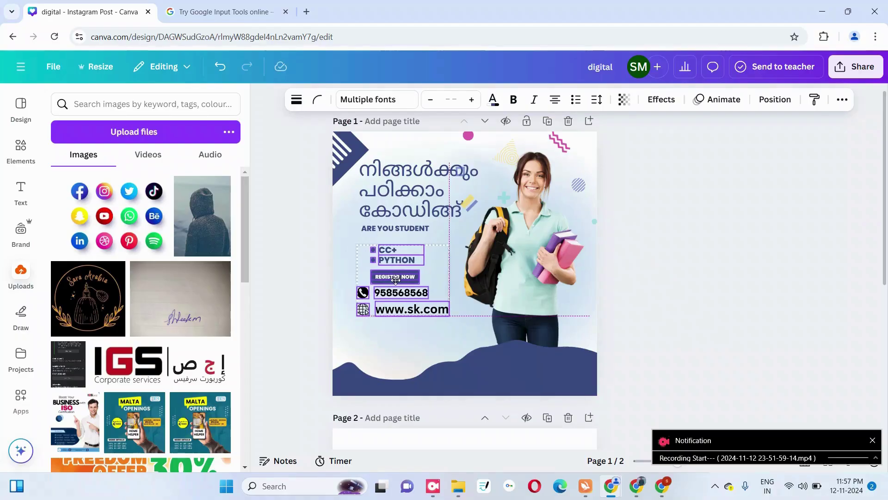
left_click(301, 275)
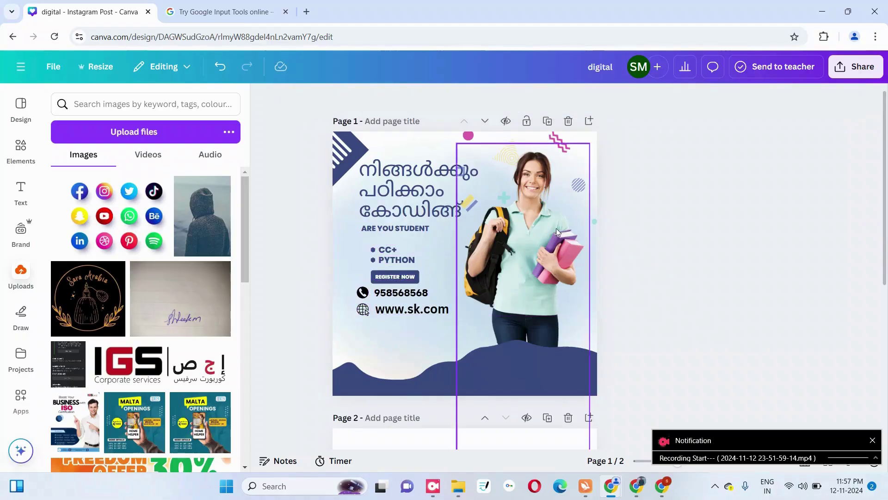
Step: Open the design's download settings and limit the exported pages to Page 1 only
left_click(856, 66)
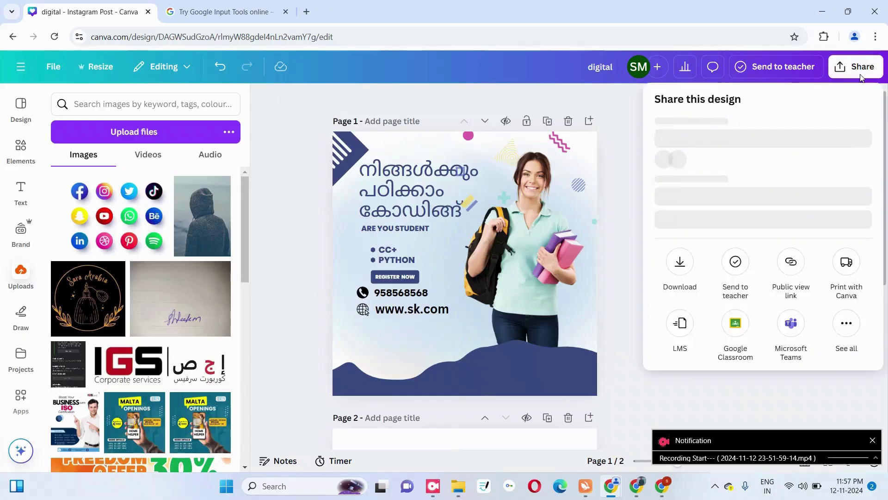
left_click(685, 308)
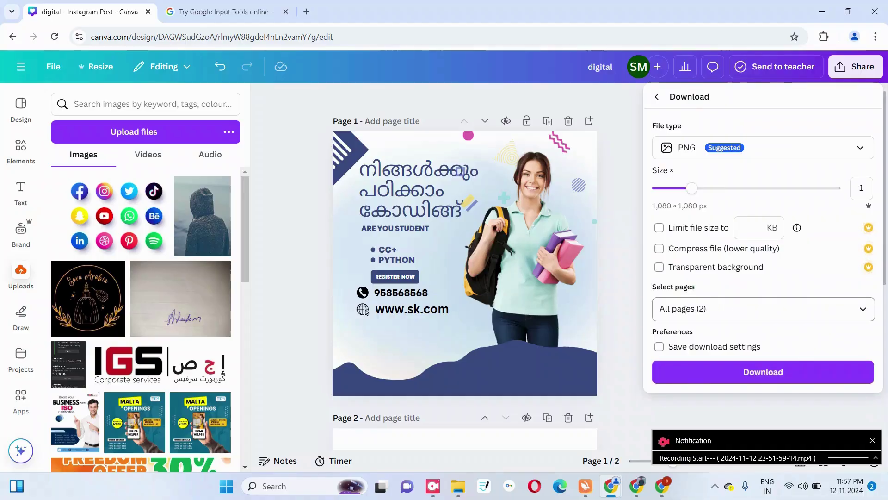
left_click(685, 309)
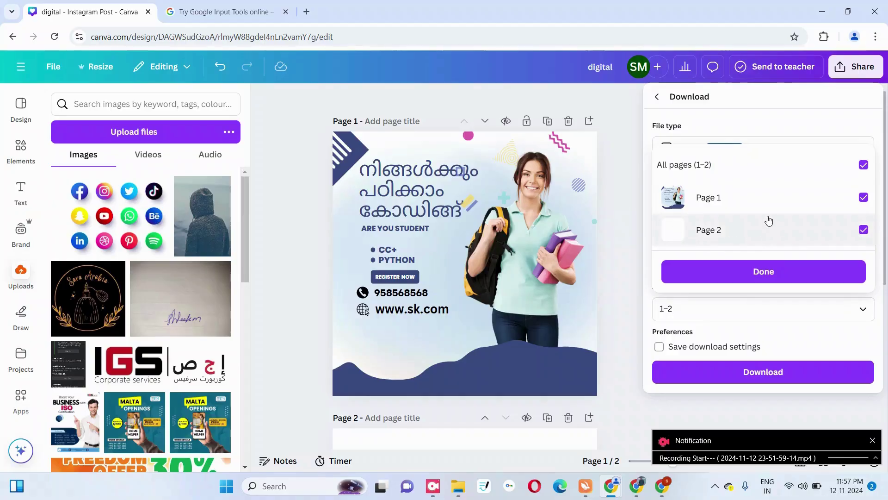
left_click(787, 172)
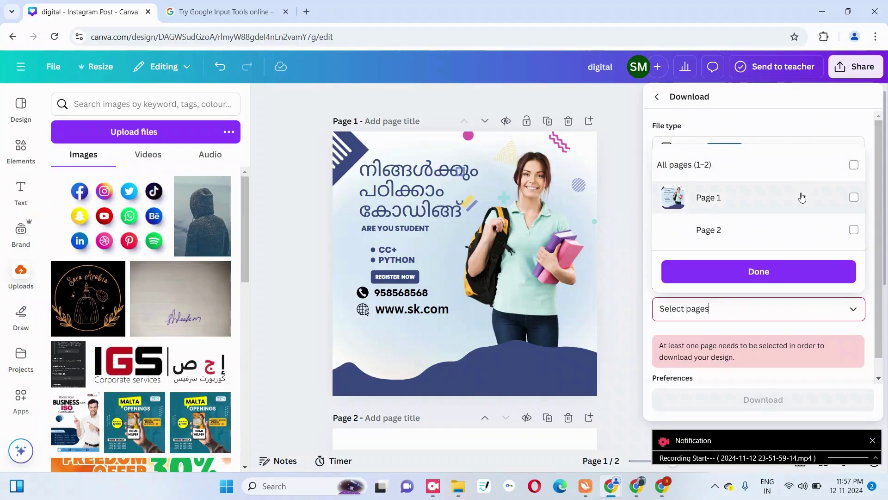
left_click(744, 206)
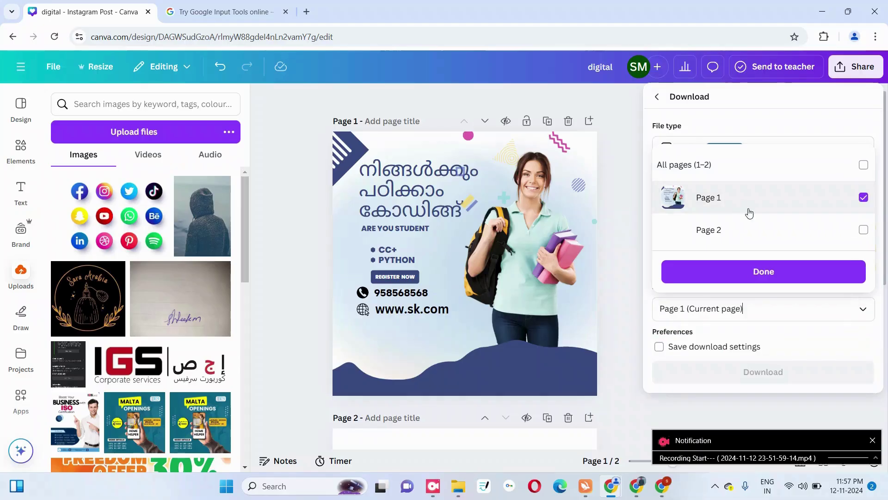
left_click(761, 270)
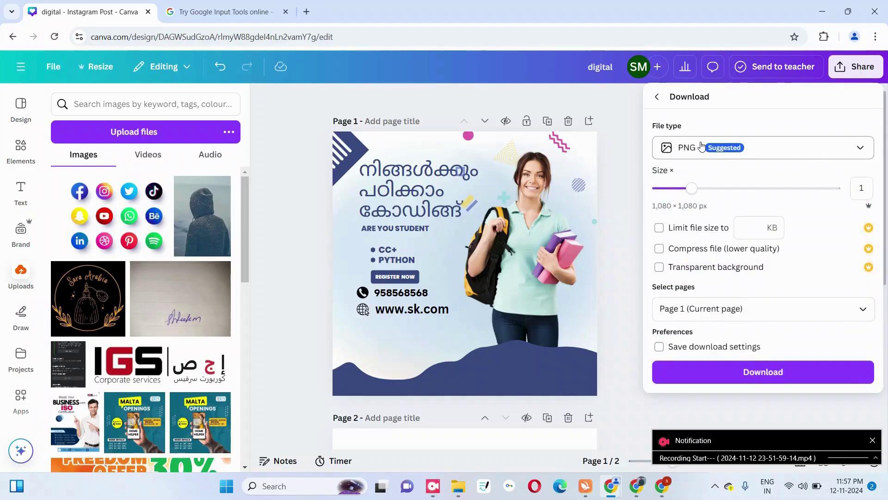
Step: Choose PNG among the file types, download the page, and dismiss the completion message
left_click(683, 157)
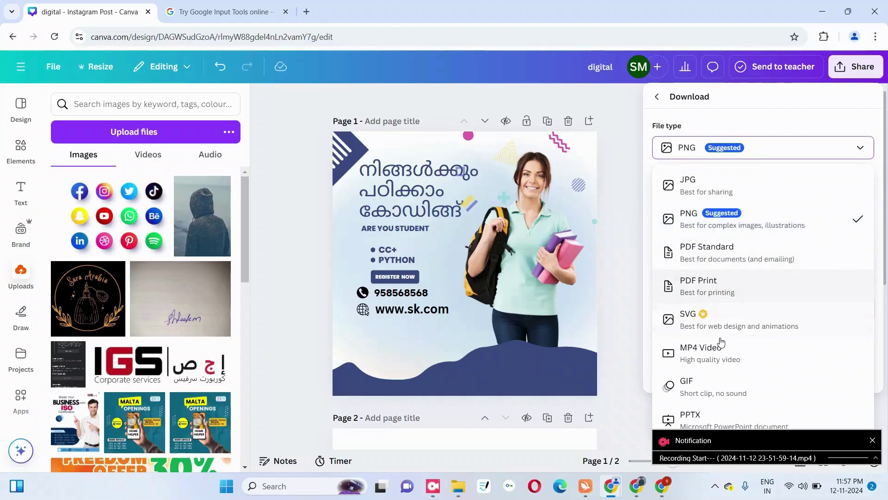
left_click(705, 214)
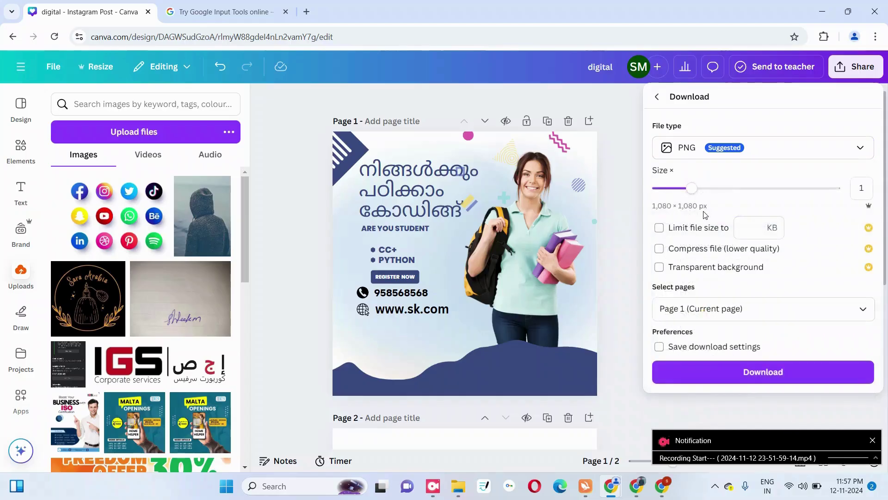
left_click(762, 373)
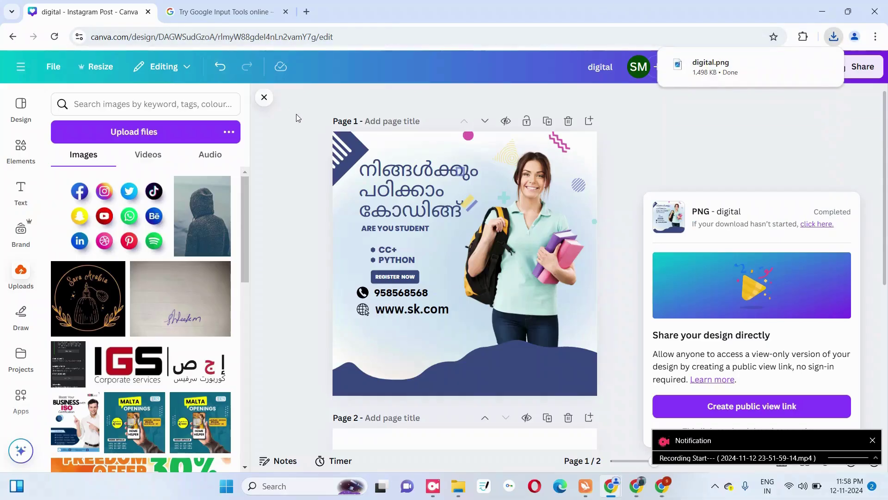
left_click(872, 155)
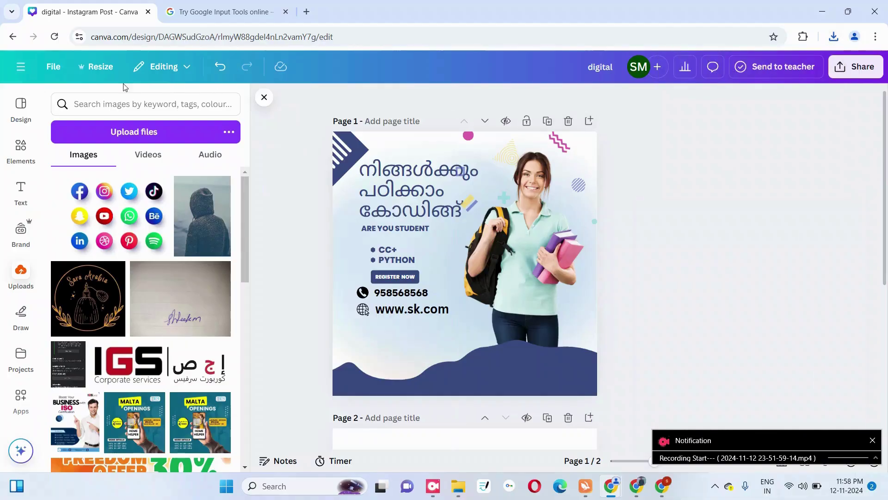
left_click(51, 69)
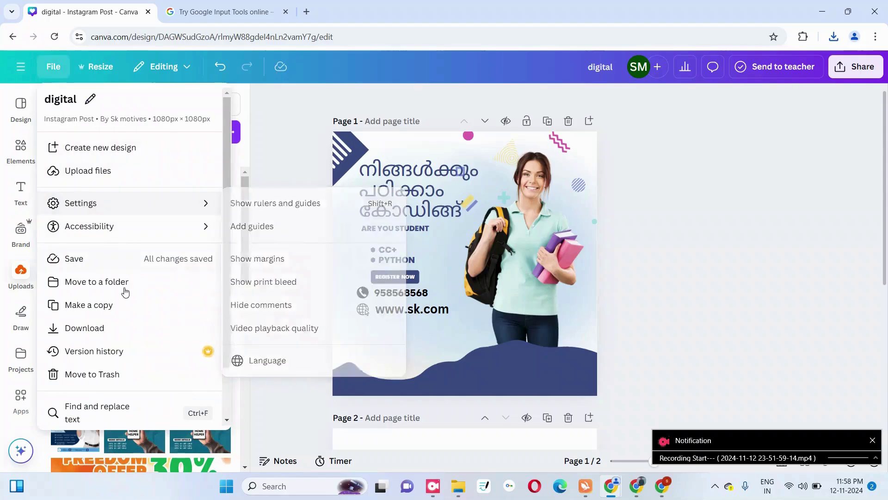
left_click(94, 329)
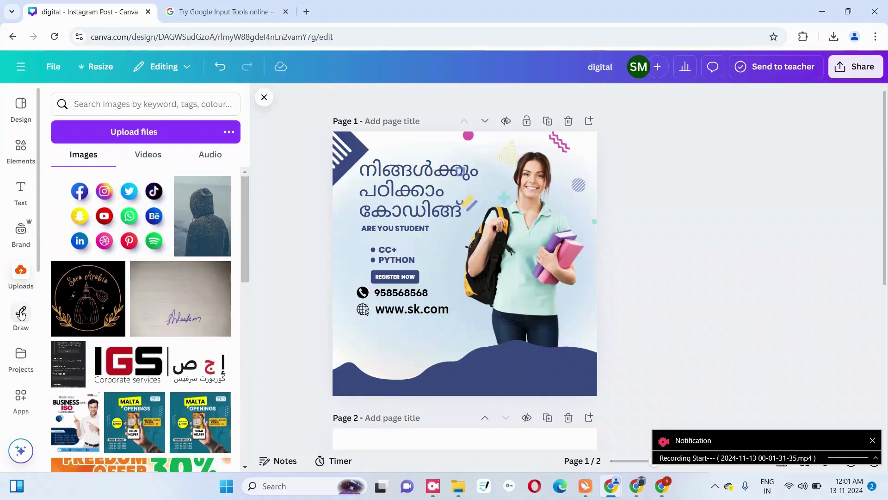
Step: Search the photo library for "digital marketing" and browse the resulting images
scroll(21, 319, "down", 3)
left_click(23, 336)
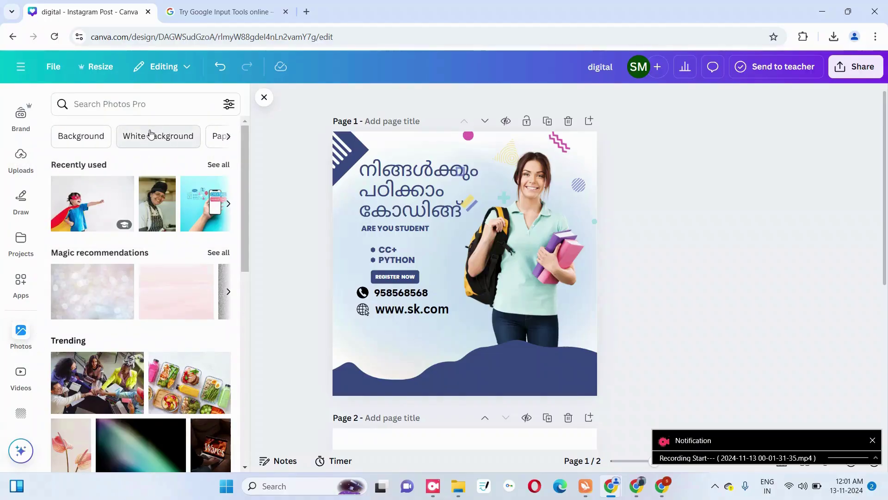
left_click(125, 106)
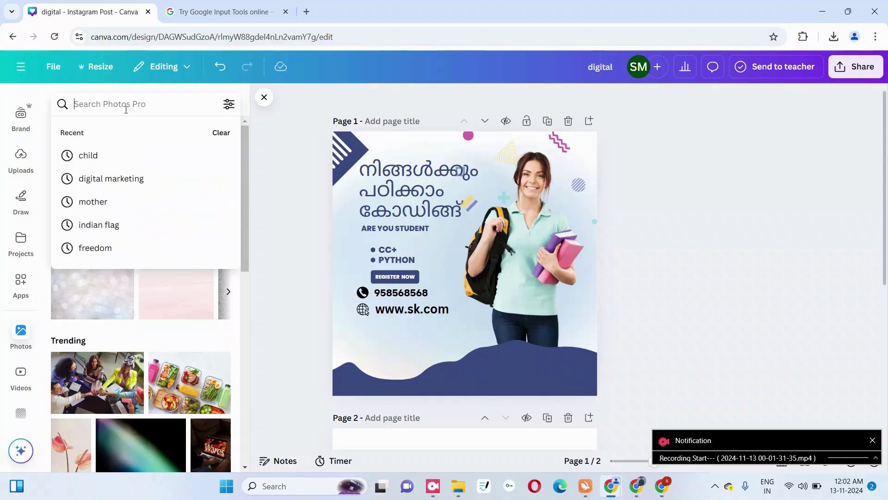
type("dig")
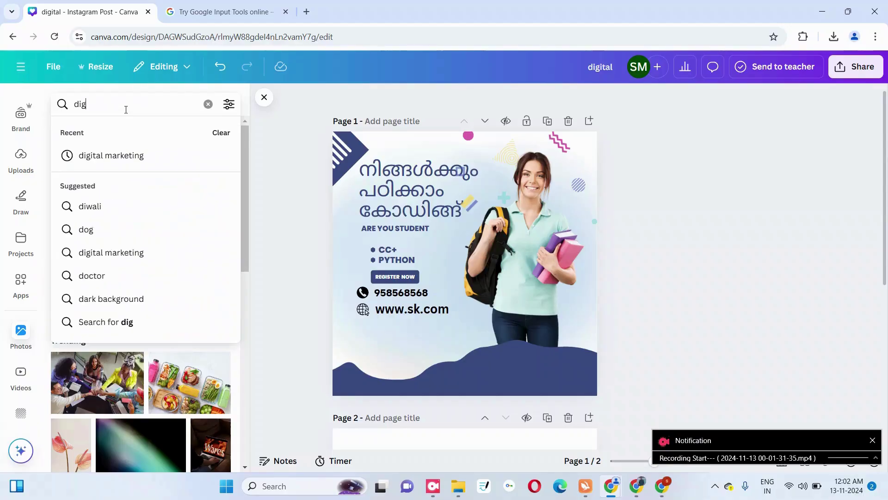
type("ital ma")
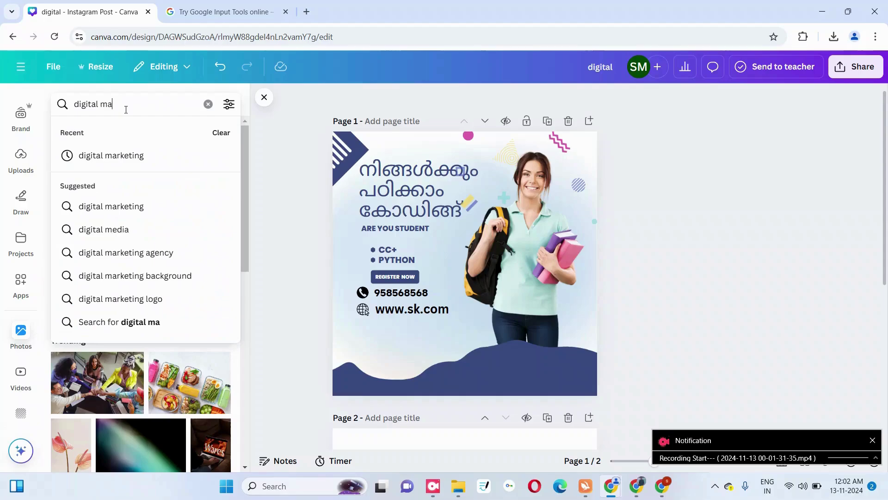
type("rketing")
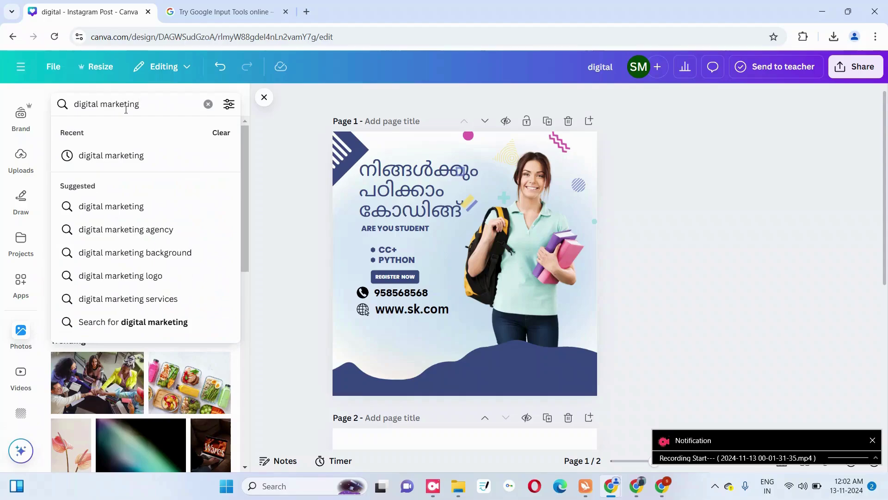
key("Return")
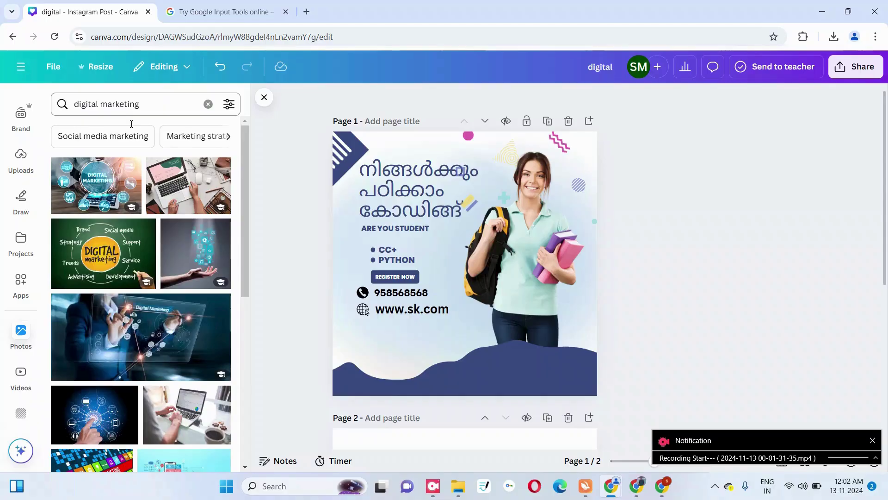
scroll(148, 289, "down", 3)
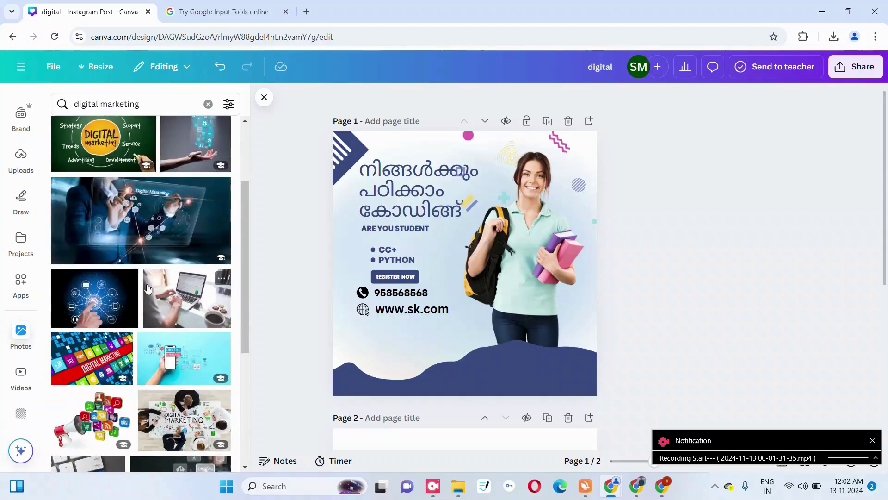
scroll(148, 289, "down", 4)
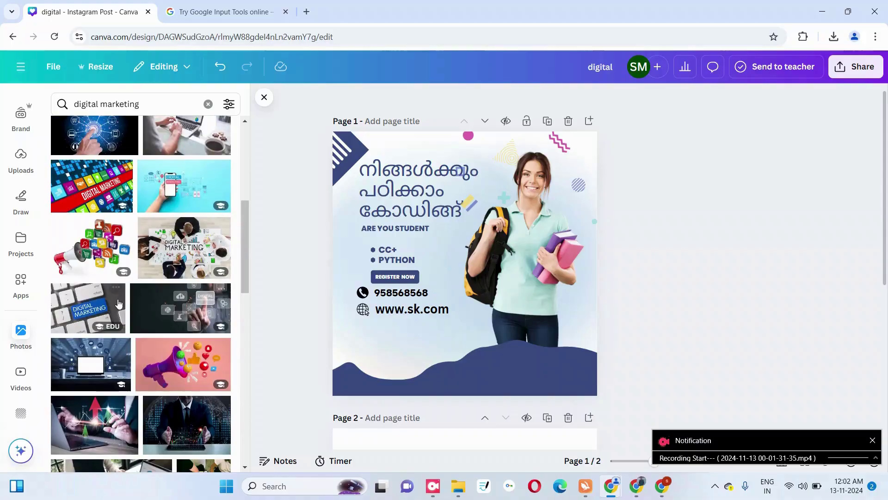
Step: Search the video library for "digital marketing" and browse the resulting clips
left_click(21, 374)
left_click(119, 106)
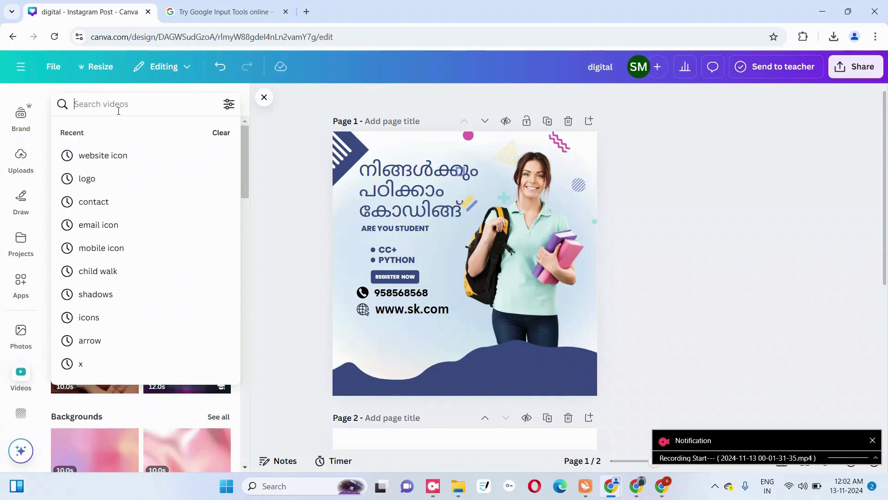
type("dig")
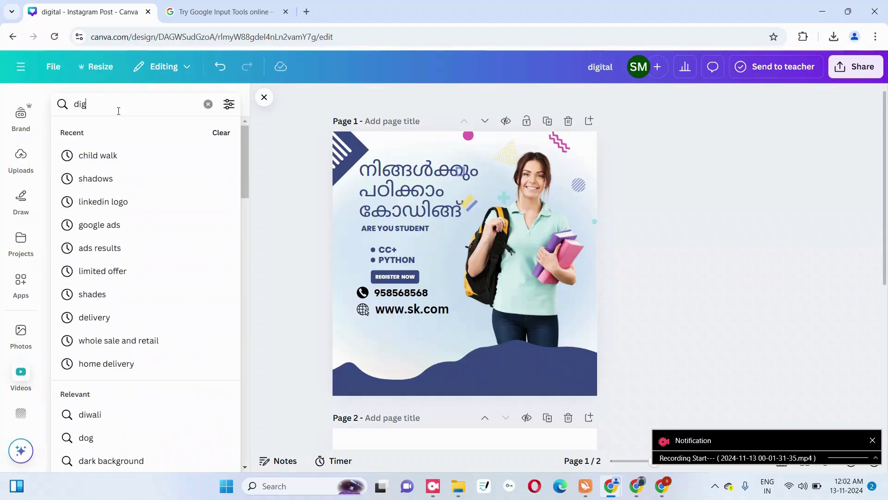
type("ital mar")
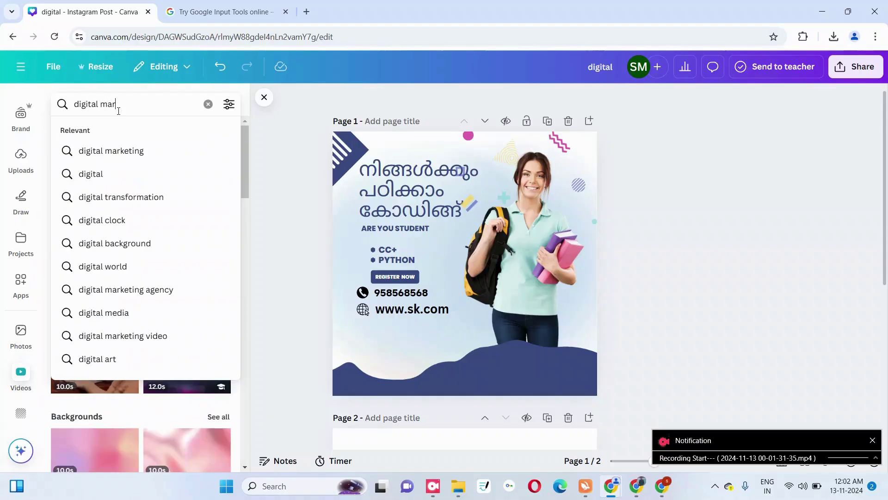
type("keti")
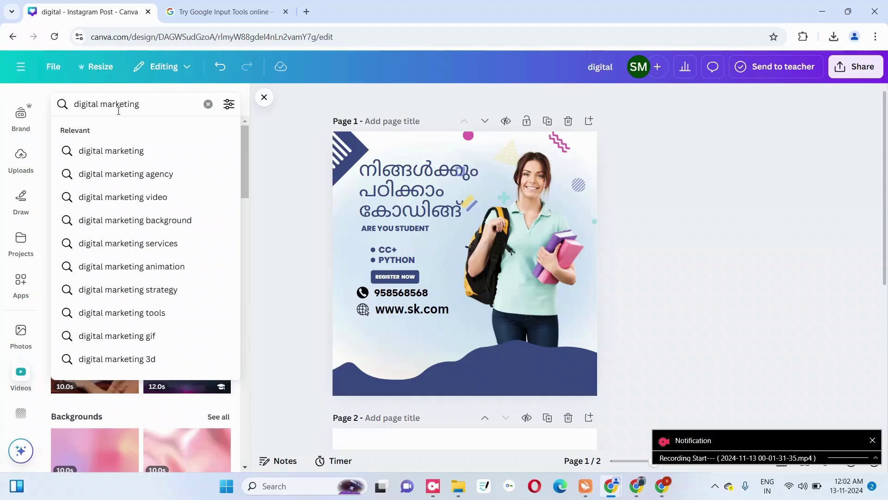
type("ng")
key("Return")
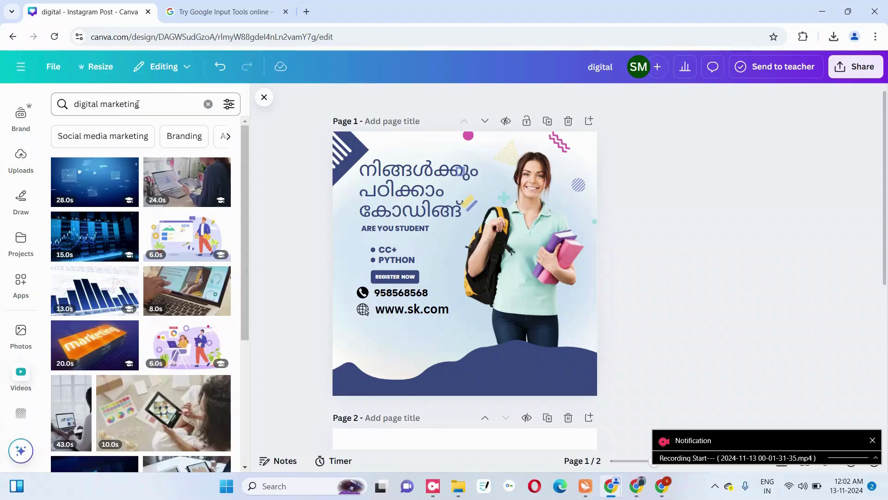
scroll(144, 226, "down", 2)
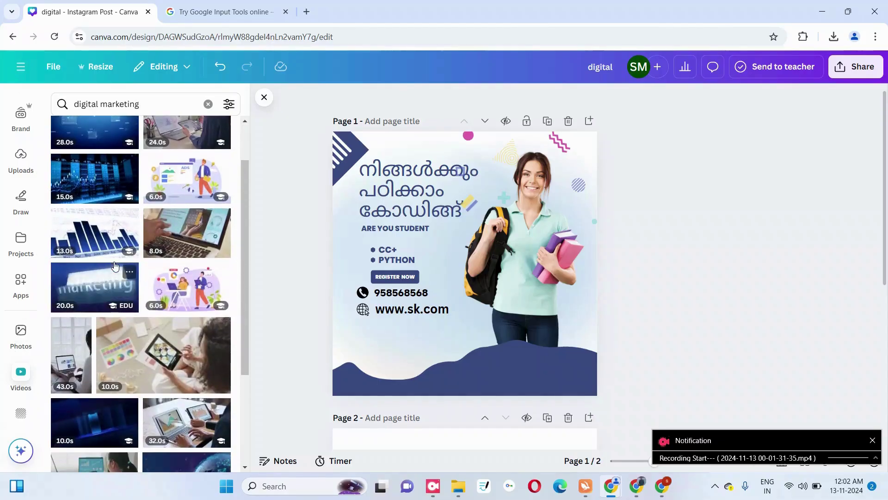
scroll(115, 265, "down", 2)
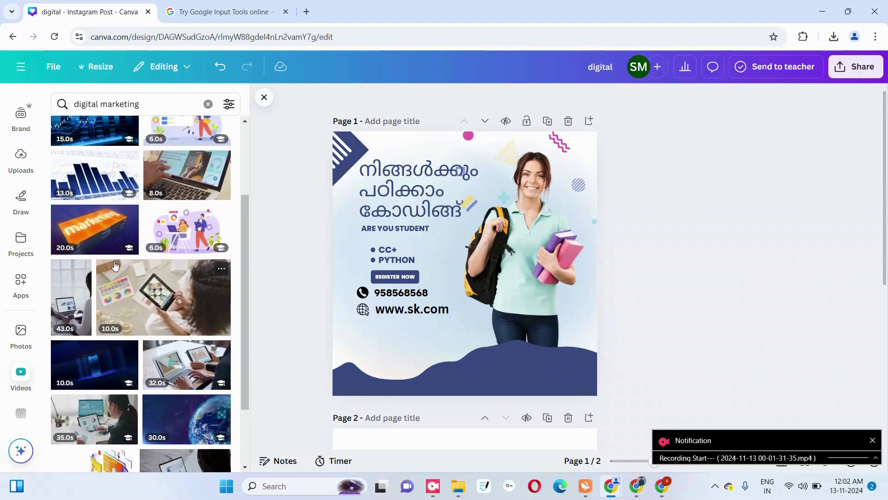
Step: Browse further down the digital marketing video results
scroll(116, 265, "down", 3)
scroll(115, 266, "down", 4)
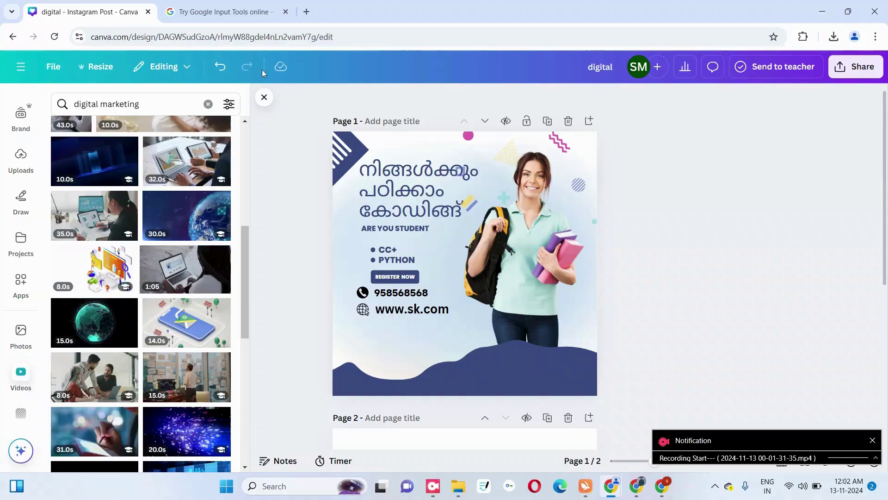
Step: Search Google for "pixabay" in a new browser tab and open the Pixabay website
left_click(307, 12)
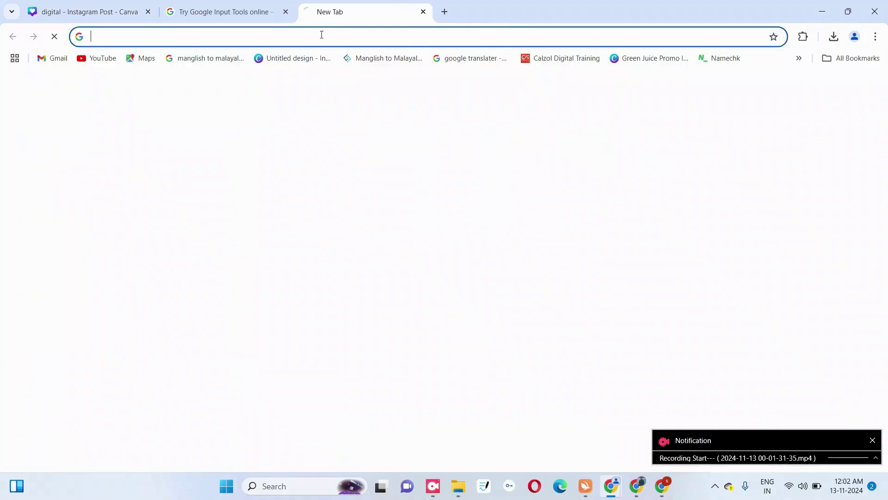
left_click(351, 235)
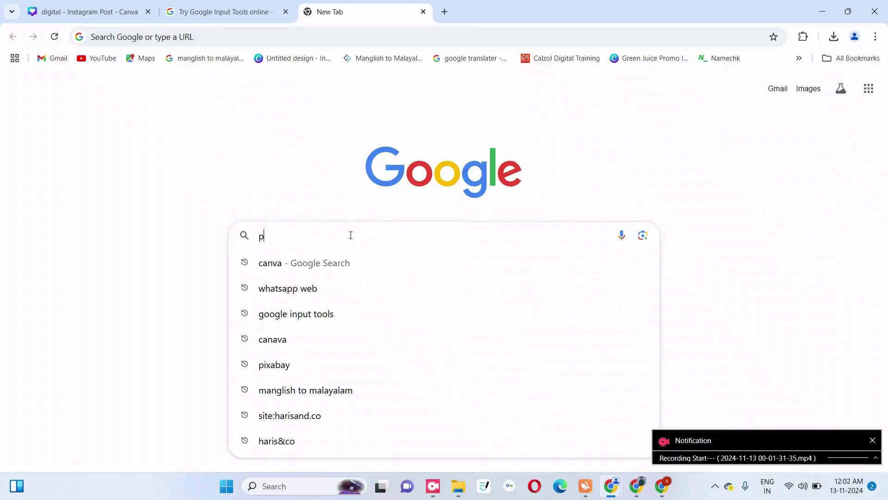
type("pi")
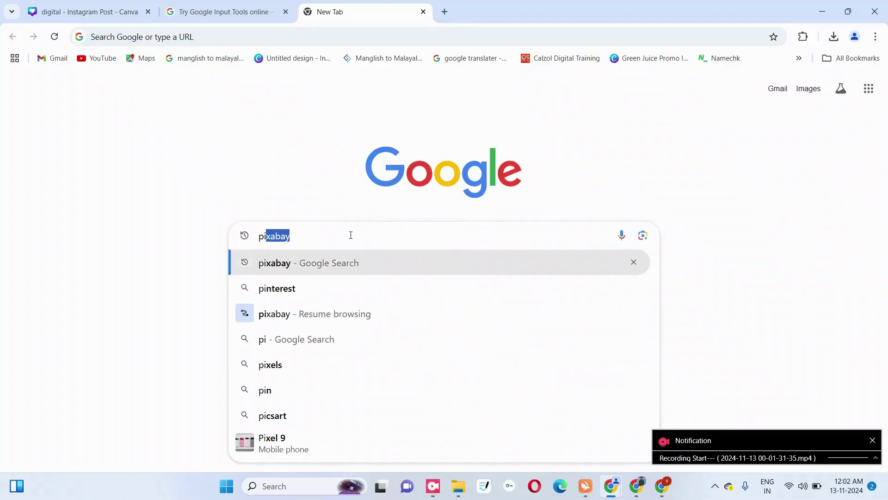
type("xabay")
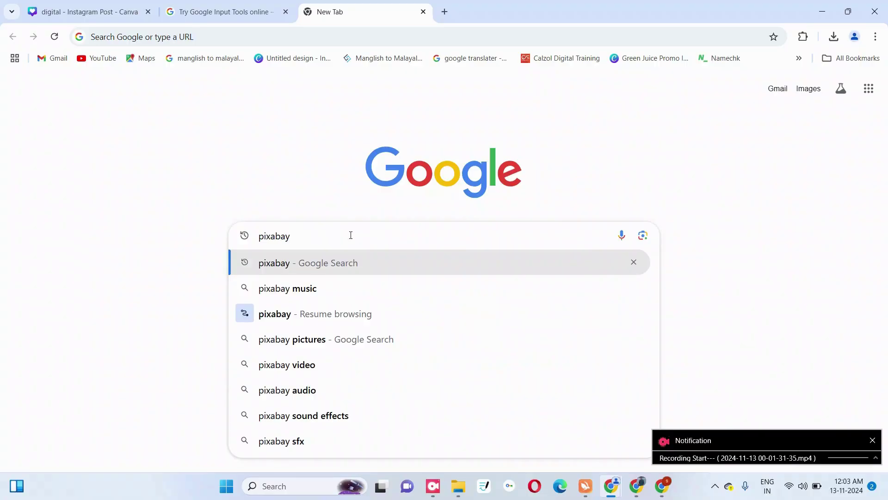
key("Return")
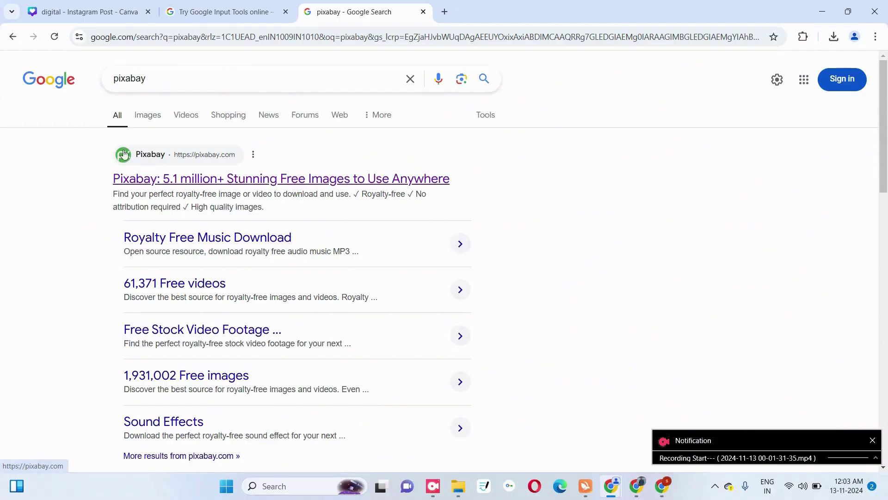
left_click(179, 187)
Step: Look over the media types offered for Pixabay searches, keeping the search set to all images
left_click(289, 207)
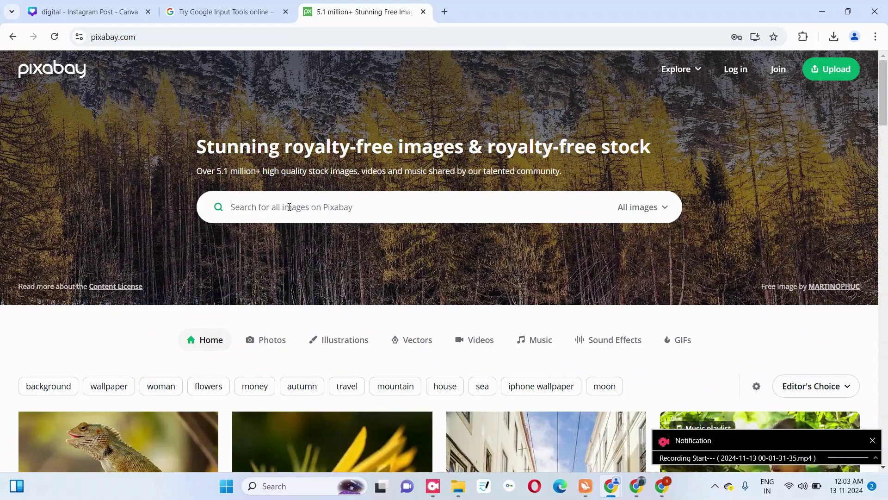
left_click(649, 214)
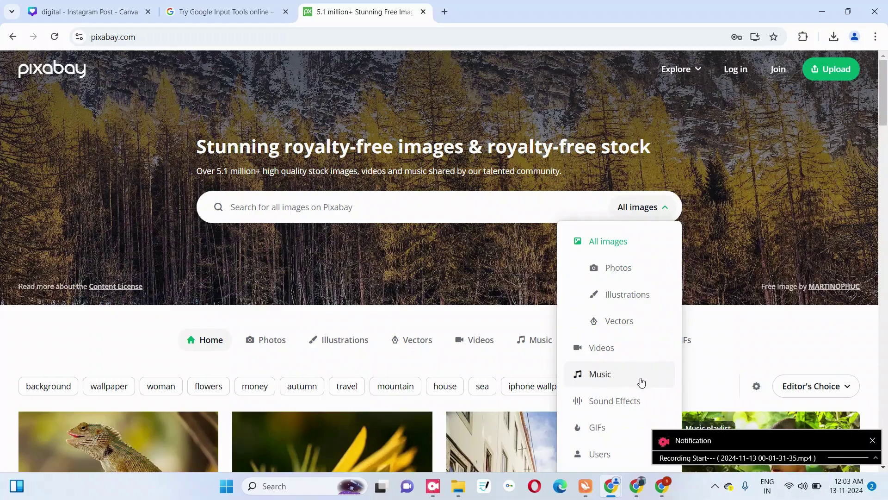
left_click(168, 222)
Step: Search Pixabay for "real estate" and browse the resulting images
left_click(276, 202)
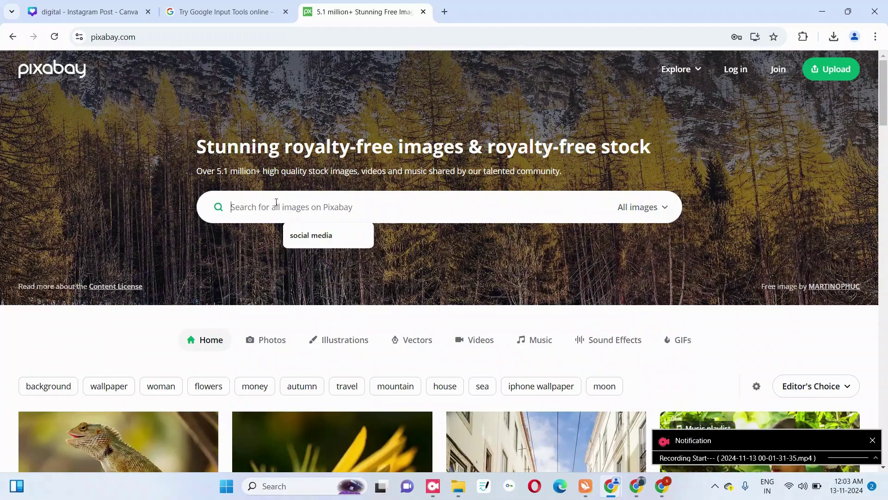
type("real estate")
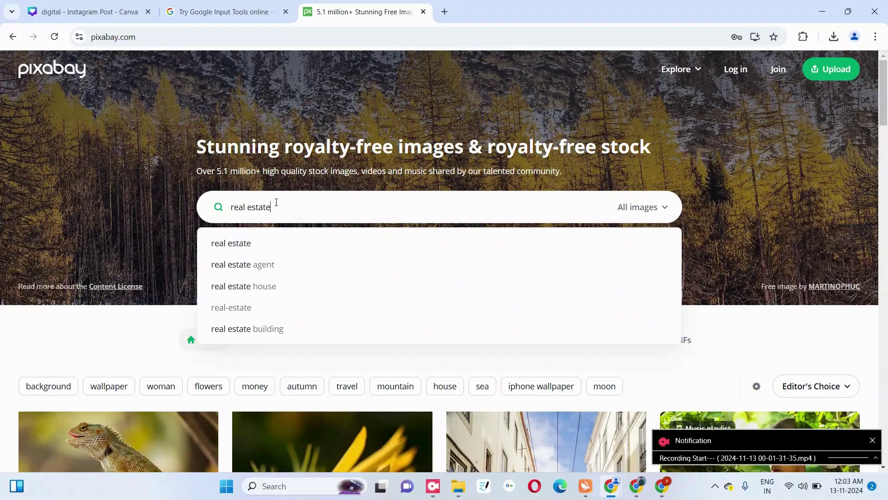
key("Return")
type("ate")
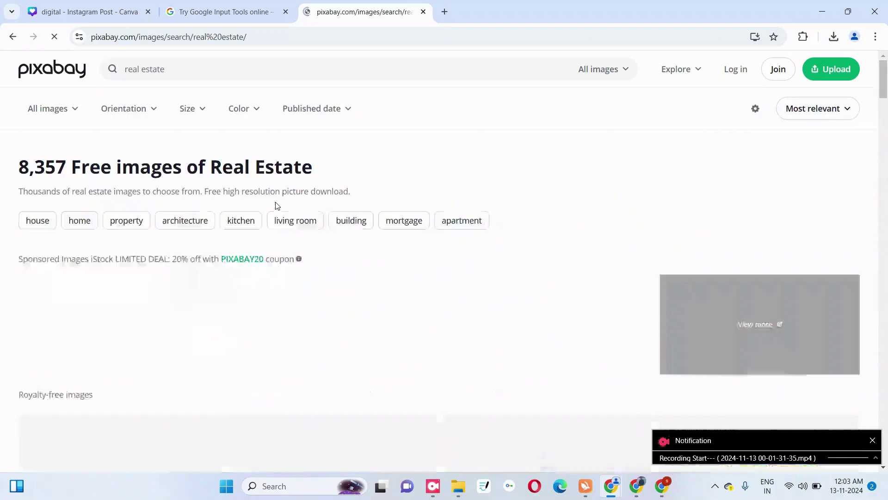
scroll(331, 278, "down", 1)
scroll(330, 276, "down", 8)
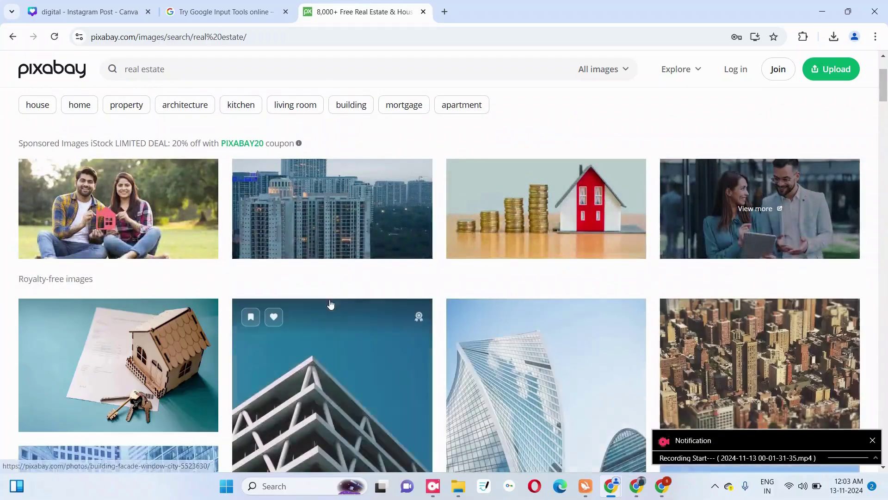
scroll(397, 320, "down", 5)
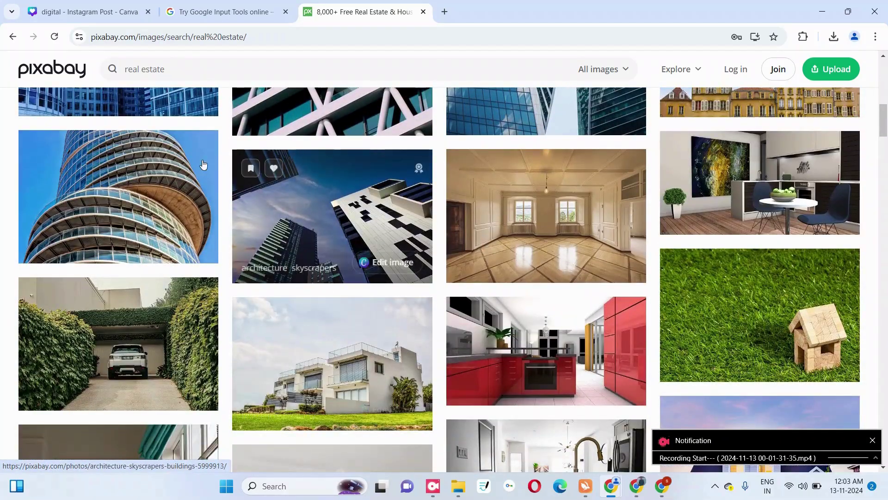
Step: Switch back to the Canva design and look over its pages, the educational institution templates, and the Arrow elements
left_click(78, 13)
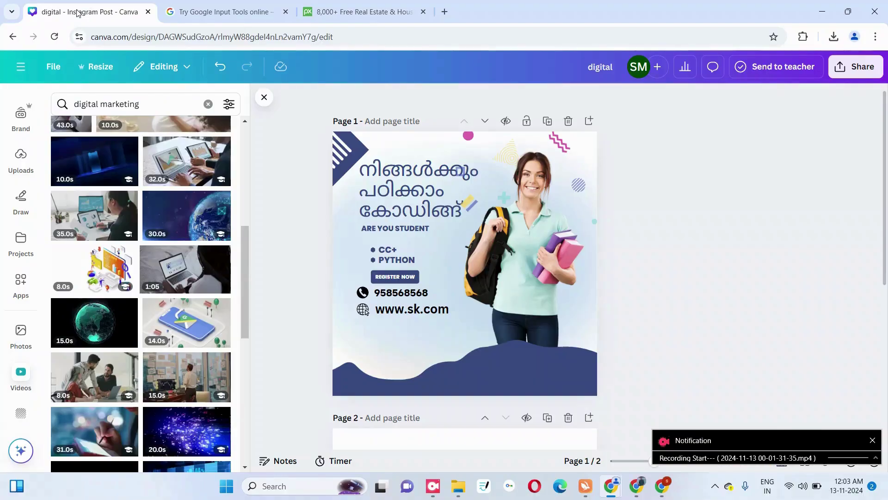
scroll(284, 254, "down", 3)
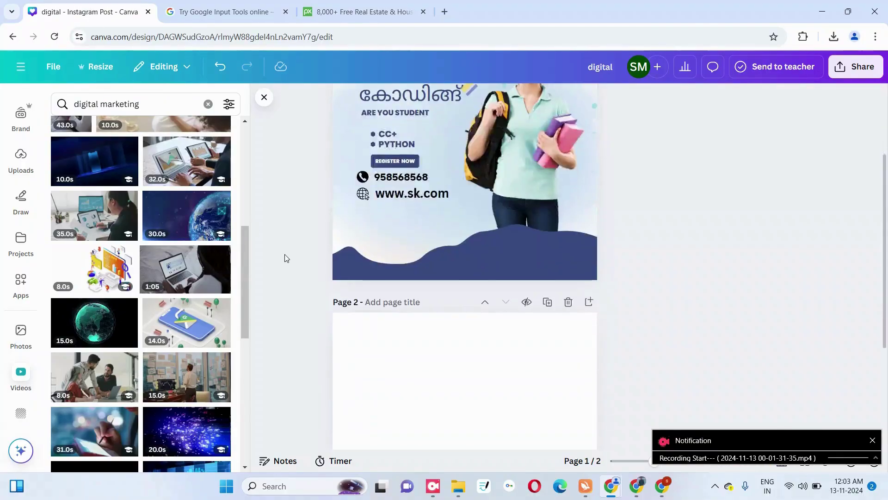
scroll(21, 316, "down", 3)
scroll(20, 317, "up", 3)
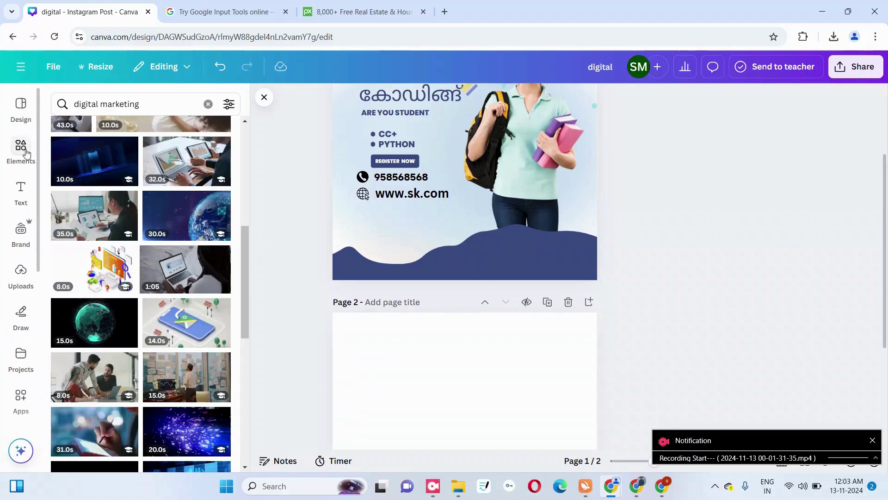
left_click(21, 121)
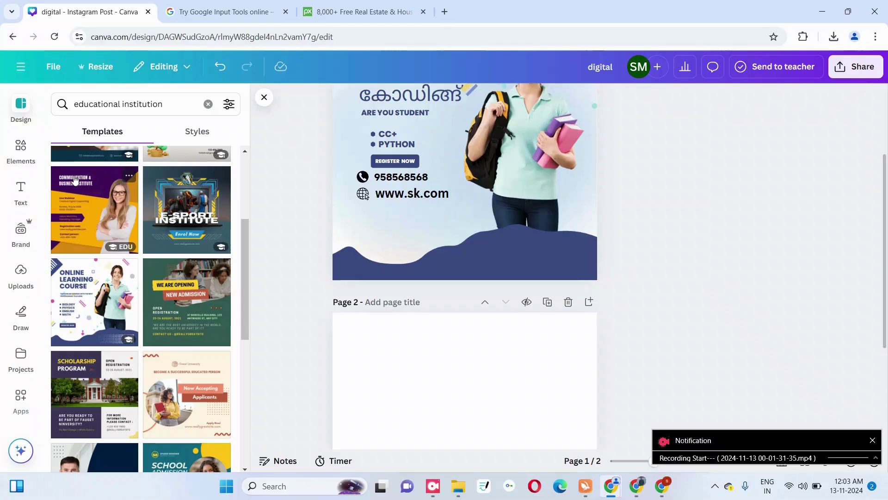
left_click(21, 148)
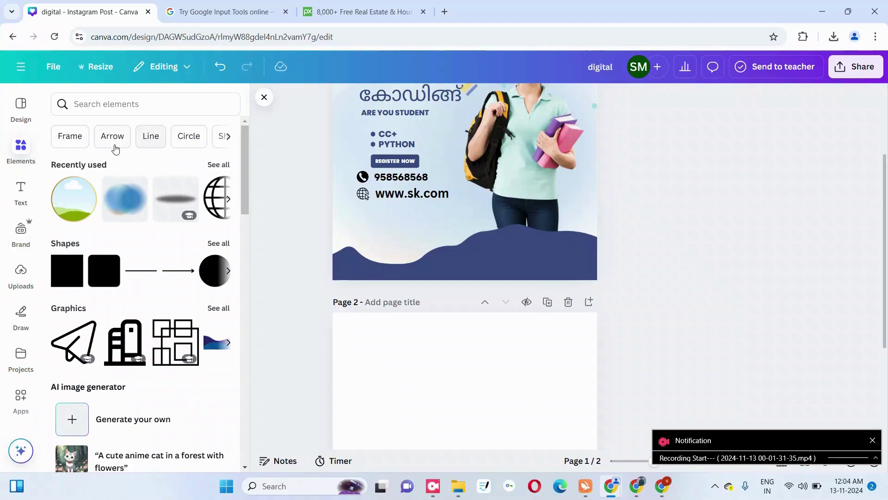
left_click(113, 136)
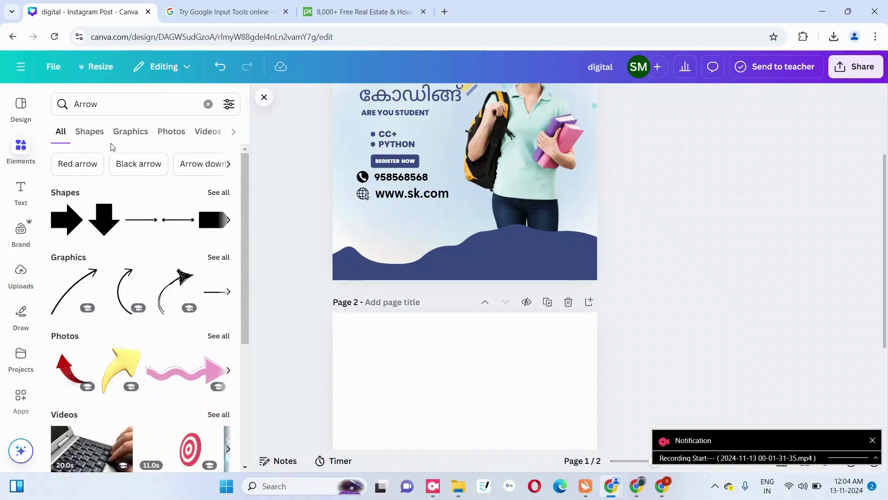
Step: Clear the "gmail" search from the text library and look through the default text styles and font combinations
left_click(28, 193)
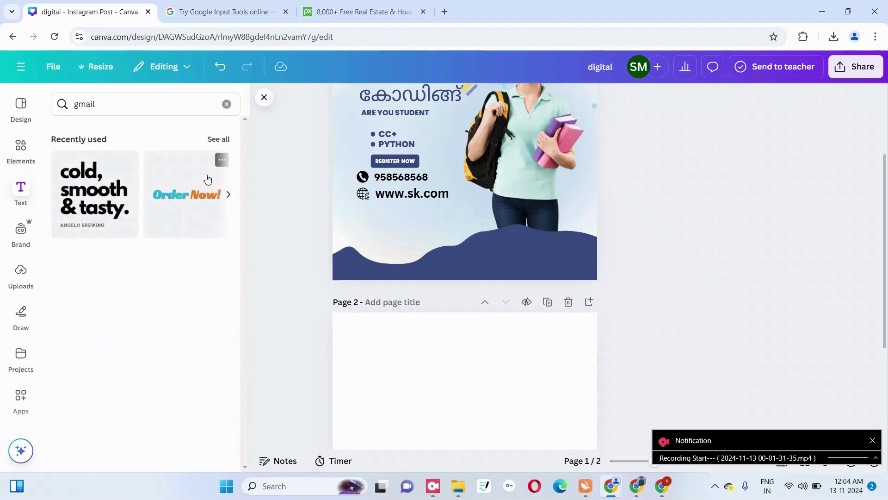
left_click(226, 104)
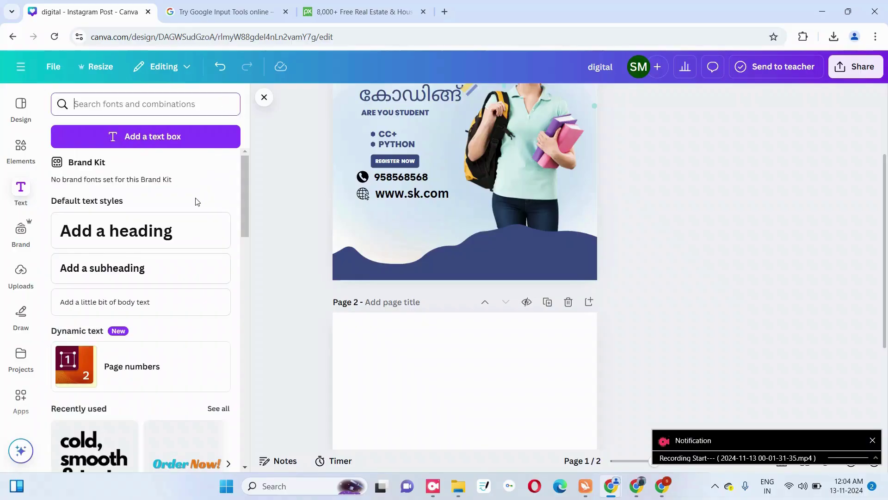
scroll(375, 248, "up", 3)
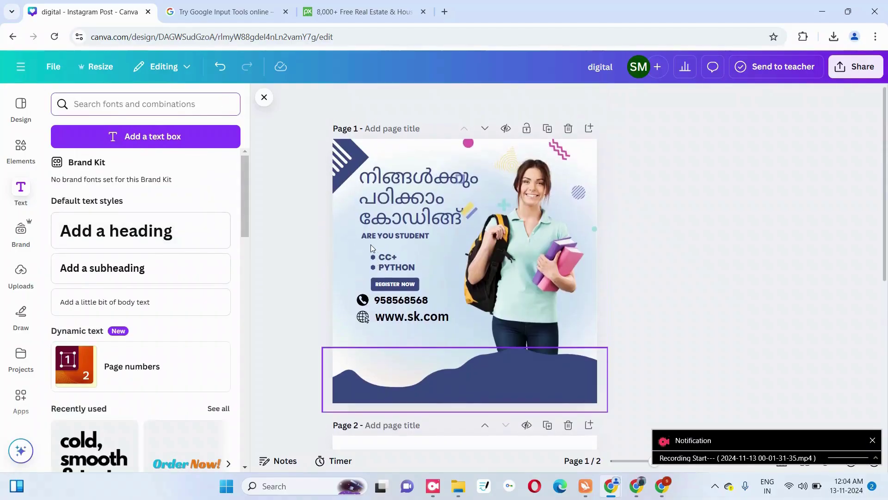
scroll(167, 291, "down", 6)
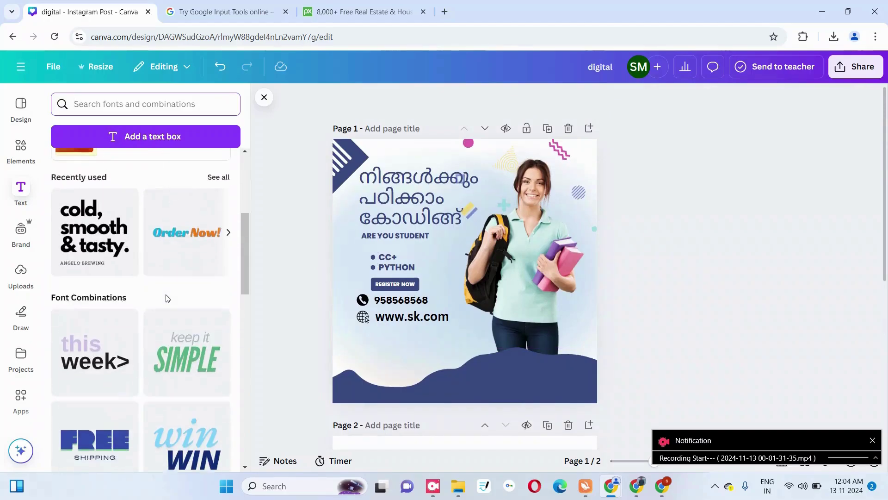
scroll(166, 294, "up", 6)
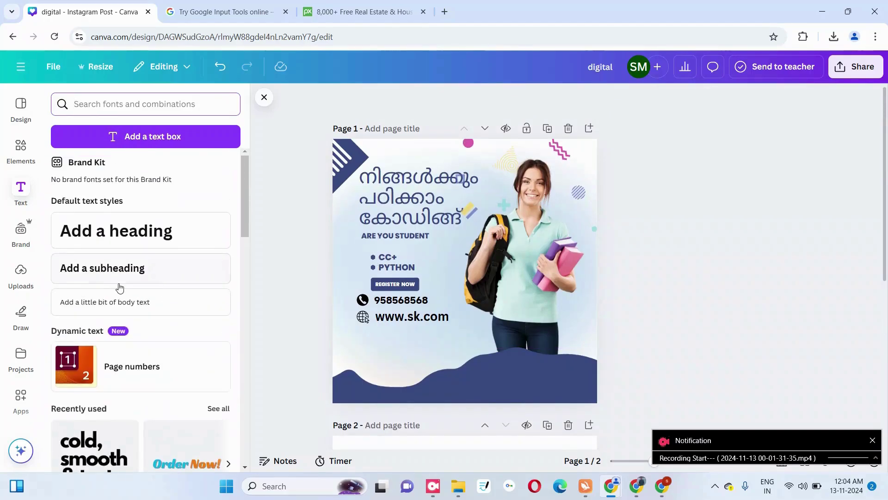
Step: Try out a subheading reading "dhhs" in the Herewell Creek Regular font on Page 1, and discard it
left_click(128, 268)
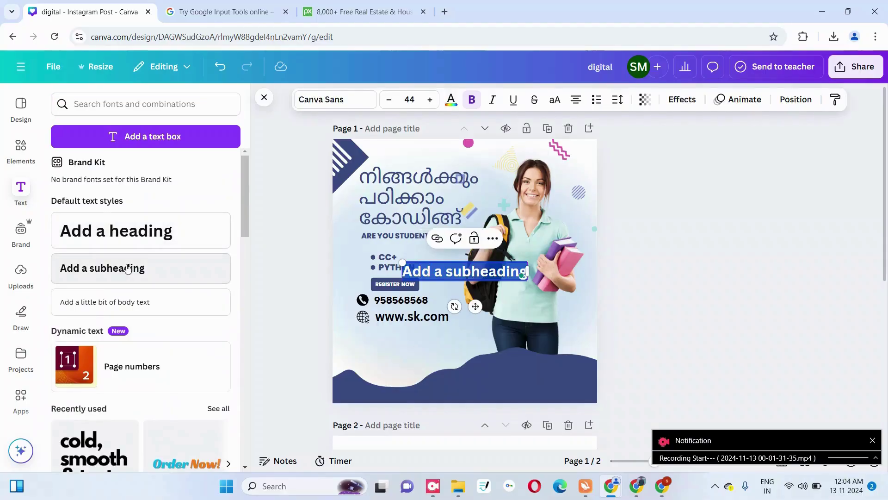
key("BackSpace")
type("dhhs")
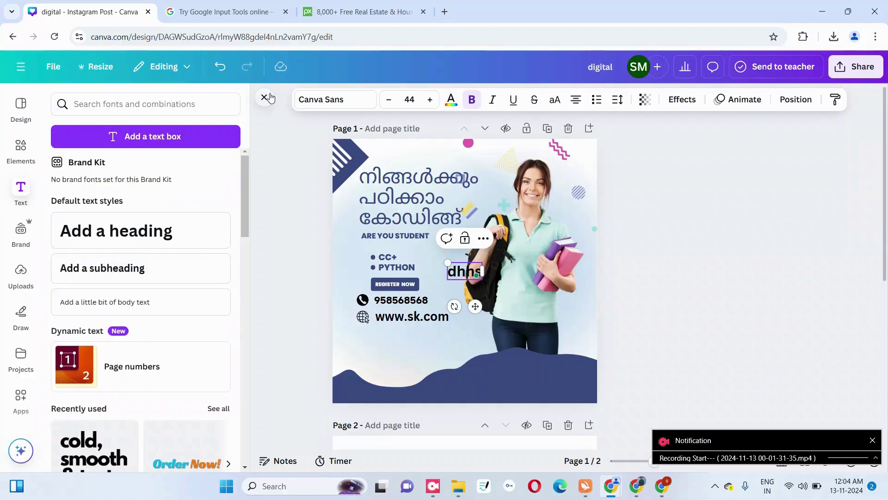
left_click(305, 103)
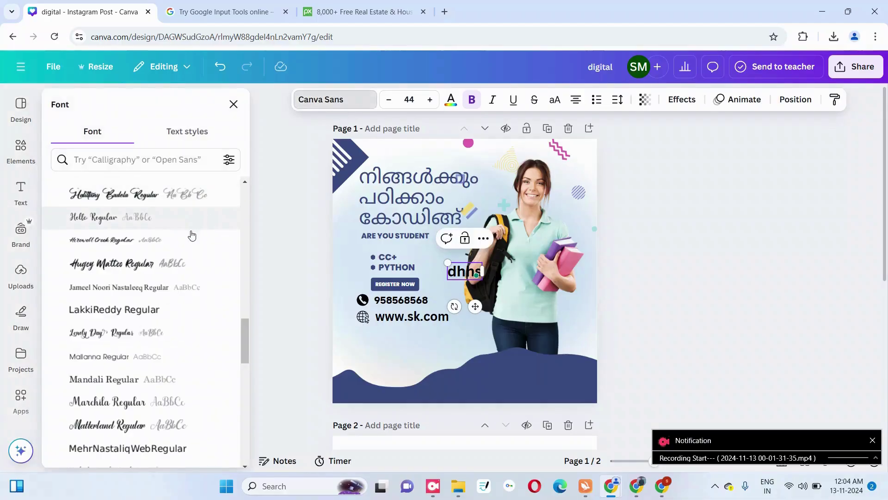
left_click(135, 250)
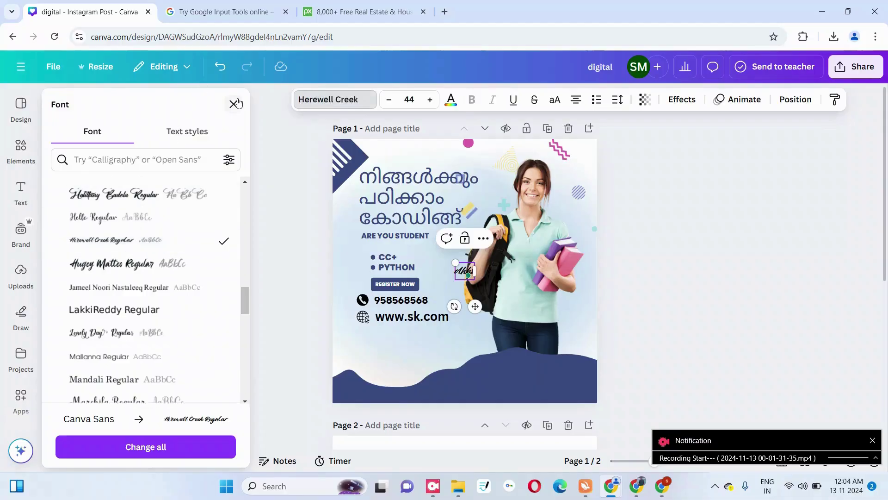
left_click(234, 104)
left_click(311, 261)
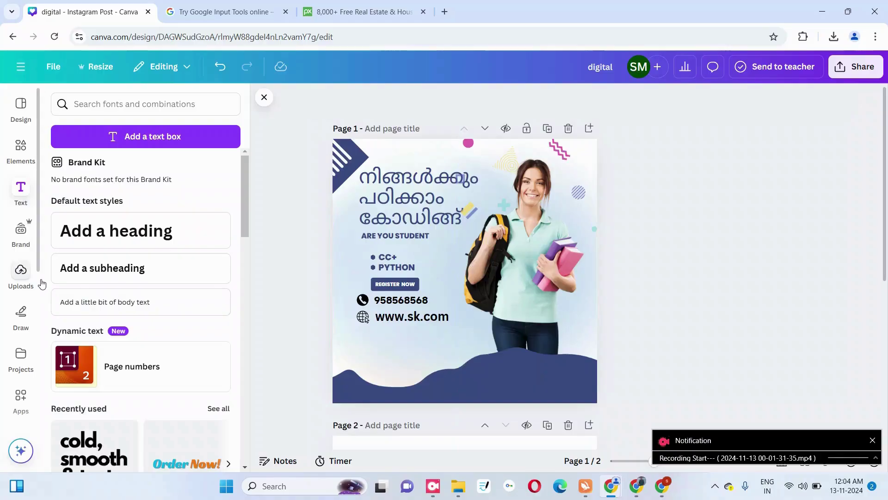
Step: Draw freehand blue pen strokes around the Malayalam headline on Page 1, and undo them
scroll(110, 283, "down", 2)
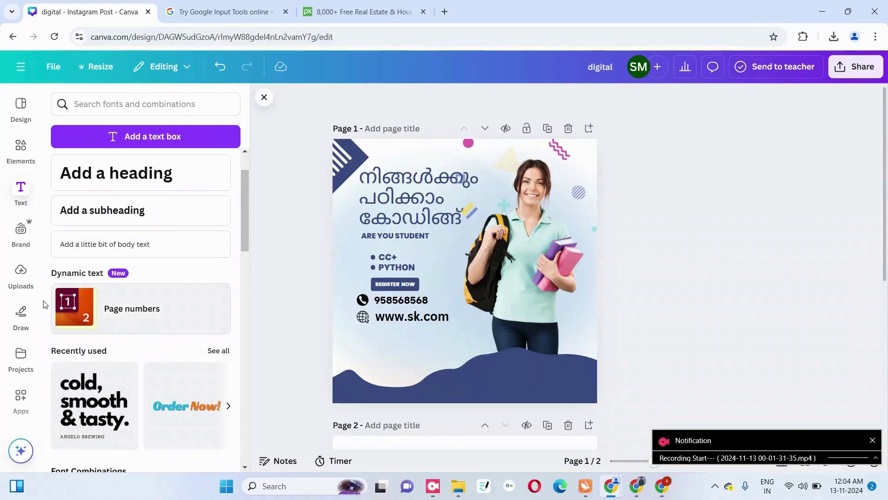
scroll(20, 278, "down", 3)
left_click(19, 203)
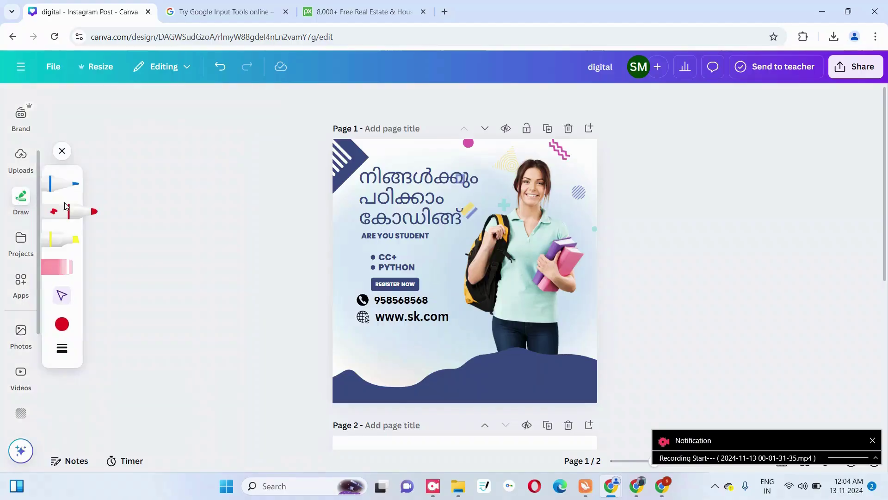
left_click(61, 187)
mouse_move(399, 237)
left_mouse_down()
mouse_move(429, 248)
mouse_move(417, 208)
mouse_move(407, 214)
left_mouse_up()
mouse_move(368, 165)
left_mouse_down()
mouse_move(452, 156)
mouse_move(486, 198)
mouse_move(474, 234)
mouse_move(408, 240)
mouse_move(358, 226)
mouse_move(350, 188)
mouse_move(406, 147)
left_mouse_up()
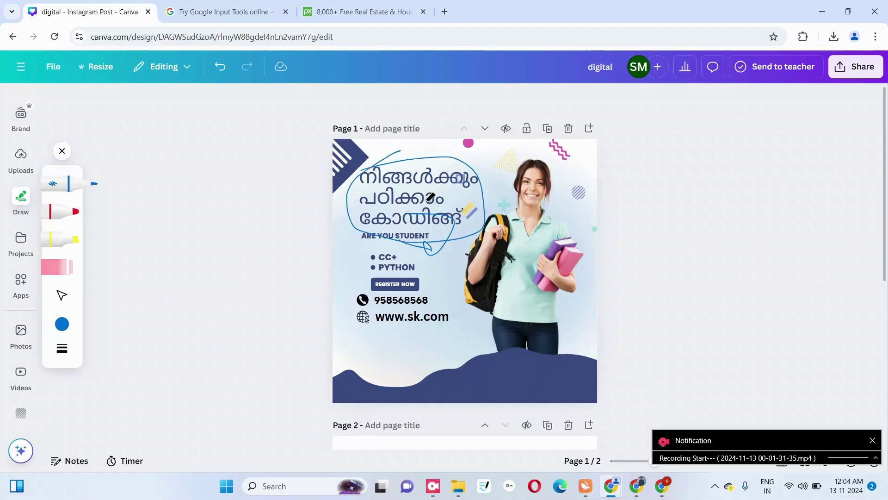
left_click(221, 67)
left_click(220, 69)
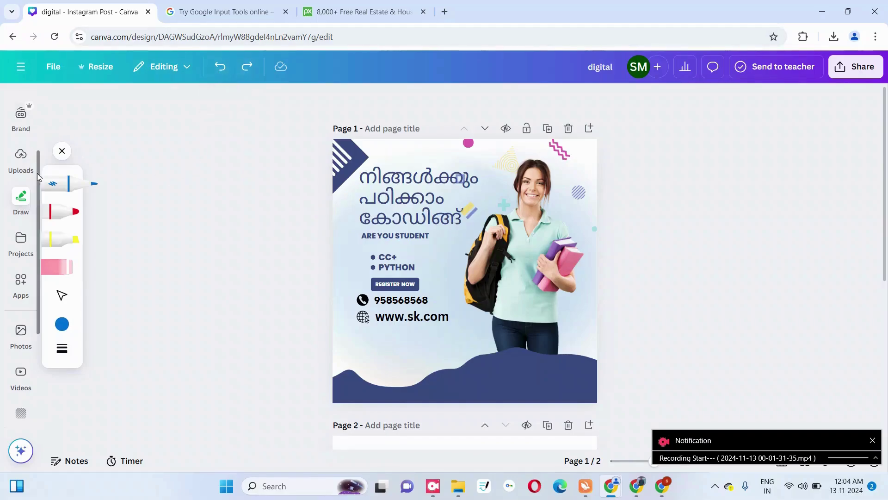
Step: Reopen the photo library with its digital marketing results
left_click(21, 348)
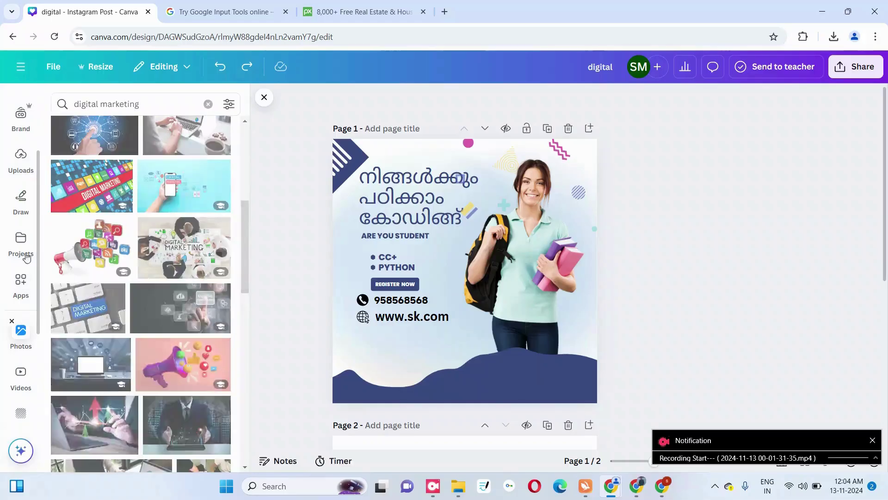
scroll(23, 187, "up", 3)
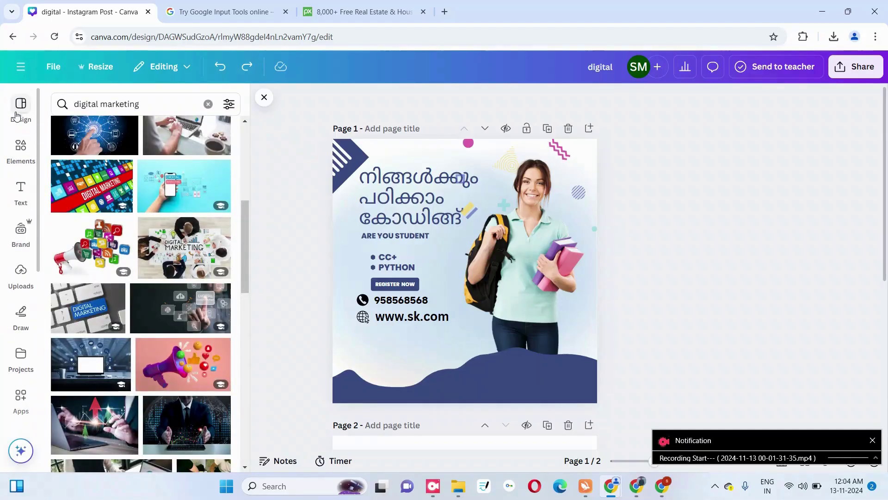
Step: Look through the uploaded images and the available resize options for the design
scroll(21, 218, "down", 2)
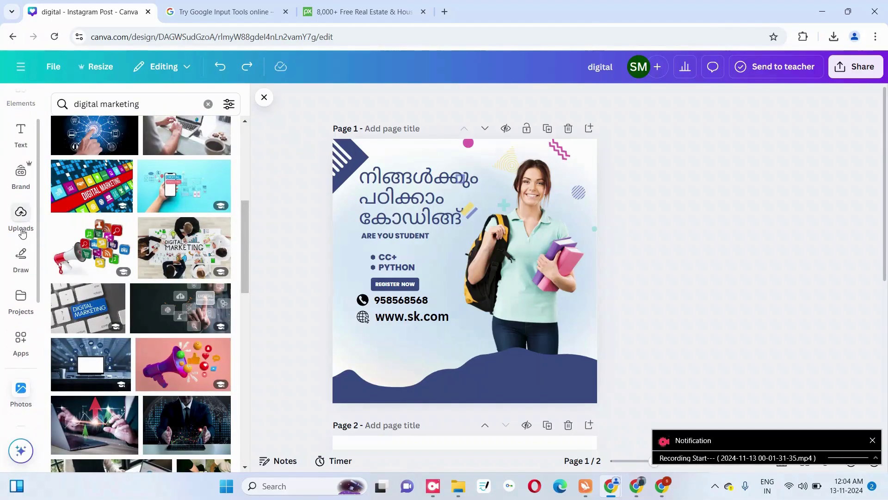
left_click(21, 215)
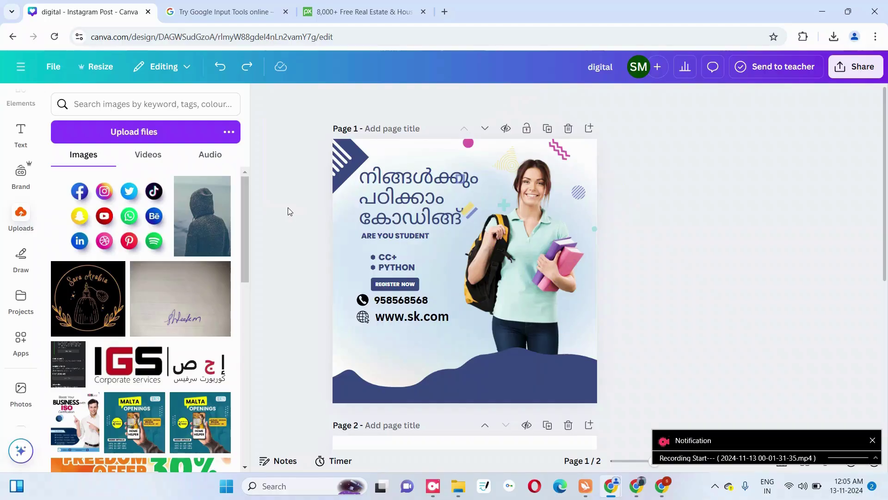
left_click(92, 69)
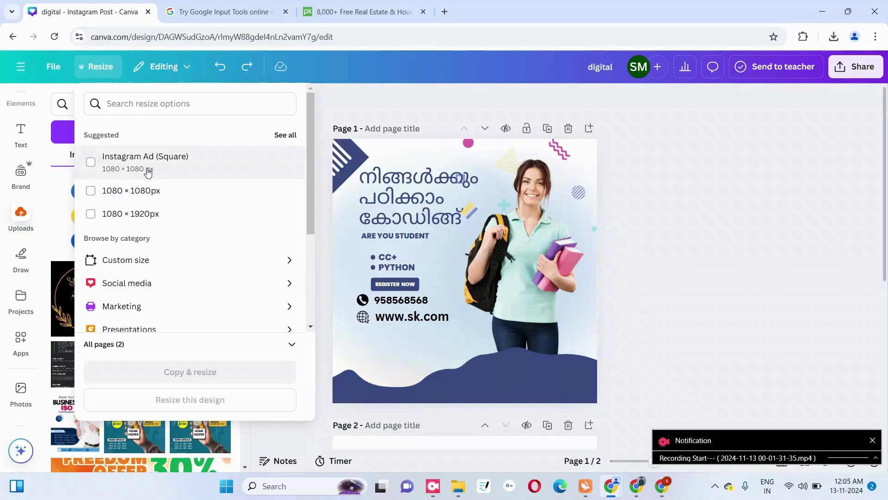
left_click(182, 67)
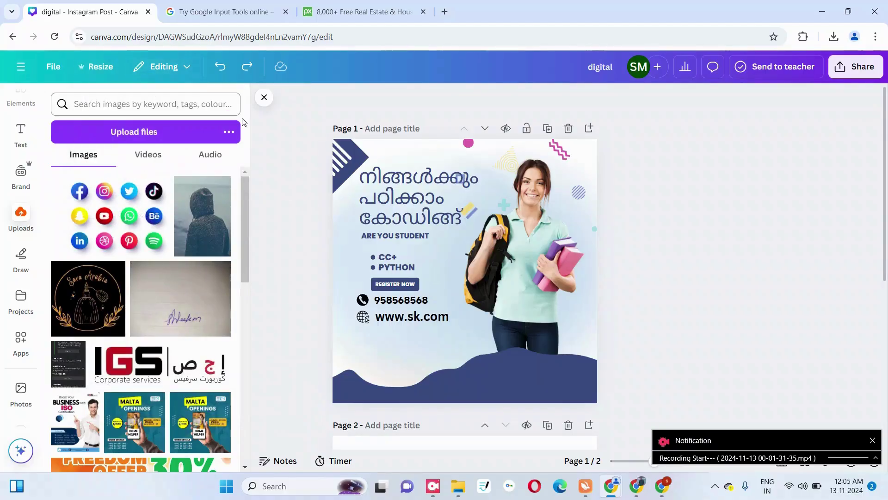
Step: Apply the Ink animation to the student photo on Page 1 and review its position and animation settings
left_click(503, 204)
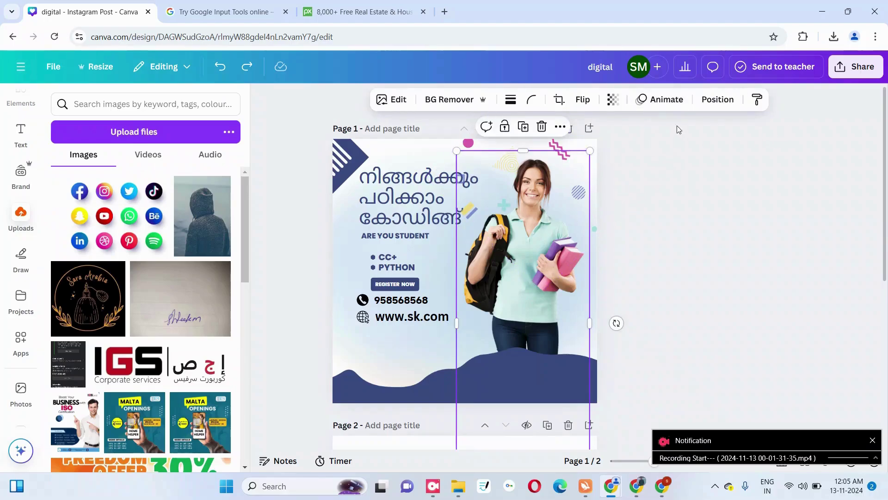
left_click(657, 99)
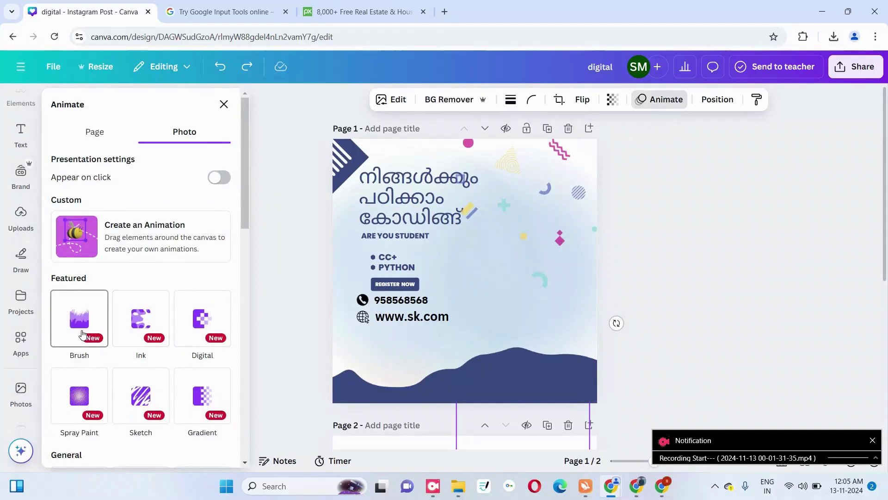
left_click(141, 319)
left_click(708, 103)
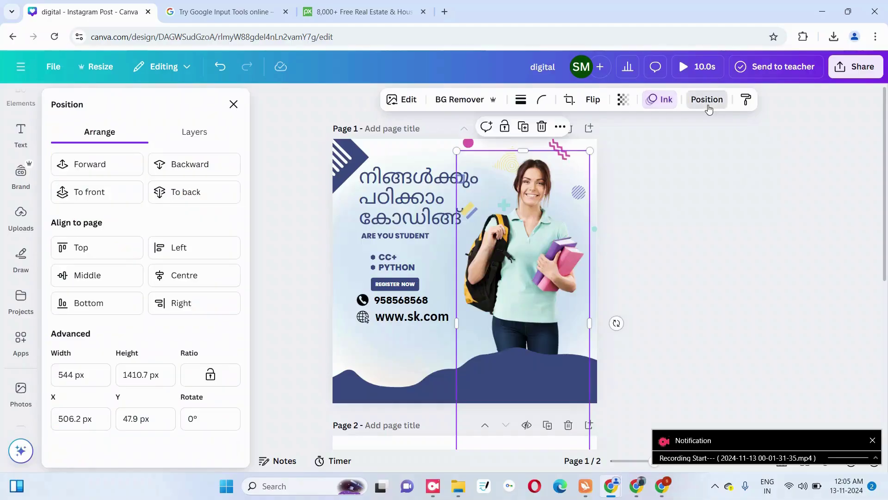
left_click(660, 99)
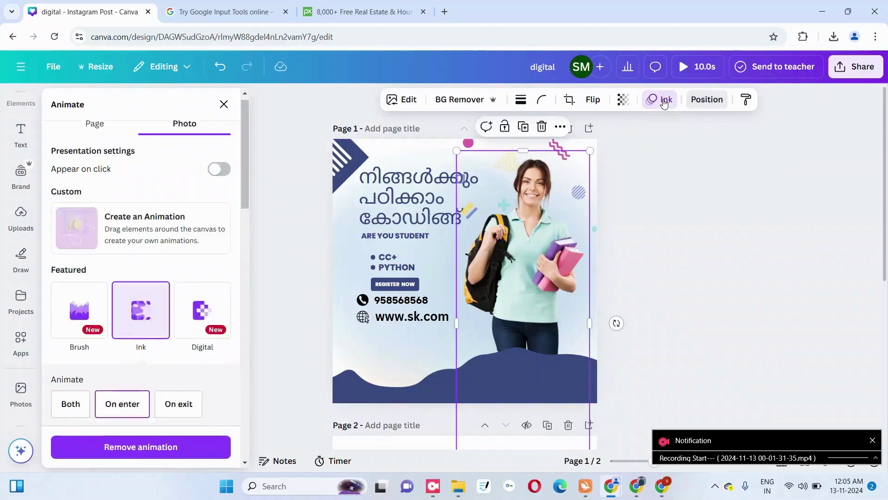
Step: Try the Lift and Shadow effects on the Malayalam headline, settle on Outline, and shrink the text to size 56
left_click(401, 191)
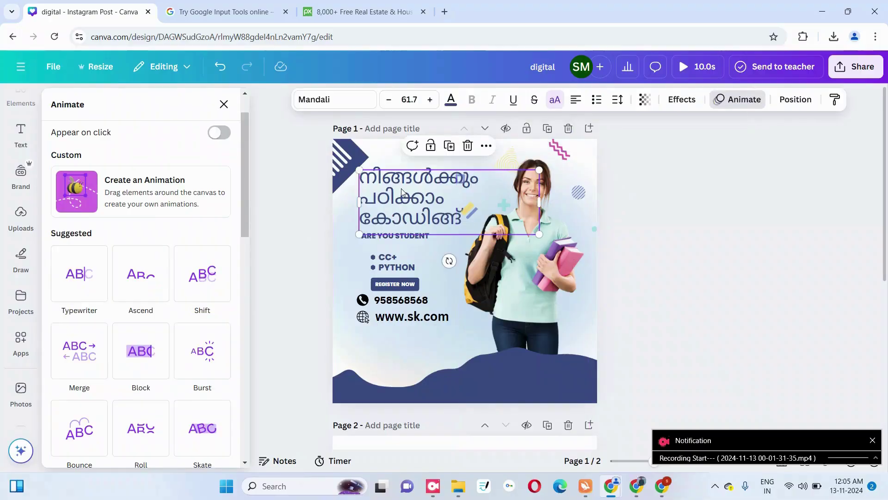
left_click(674, 105)
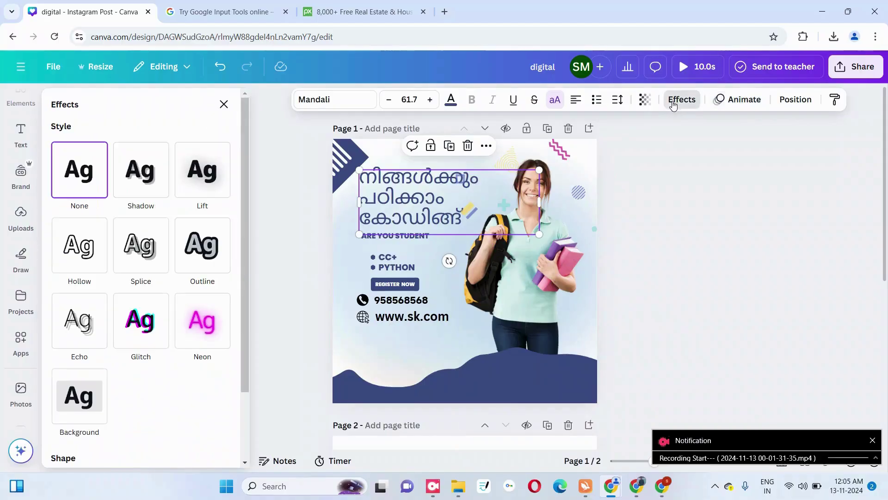
left_click(203, 250)
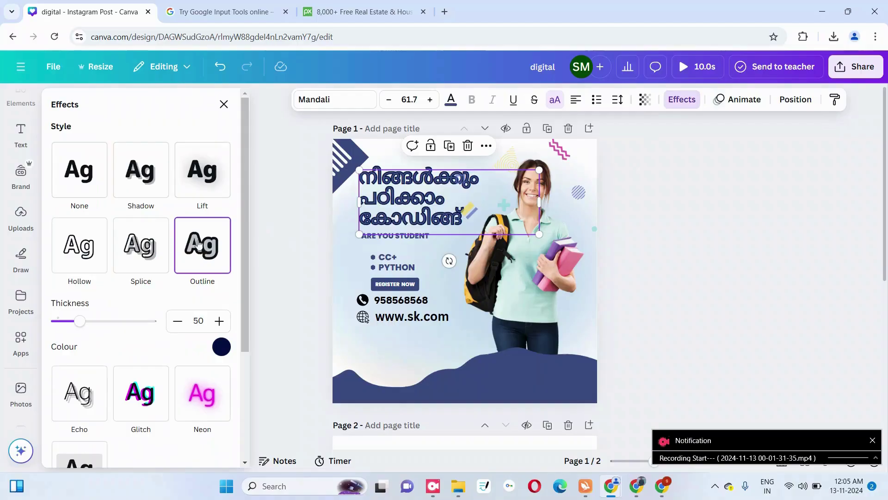
left_click(184, 185)
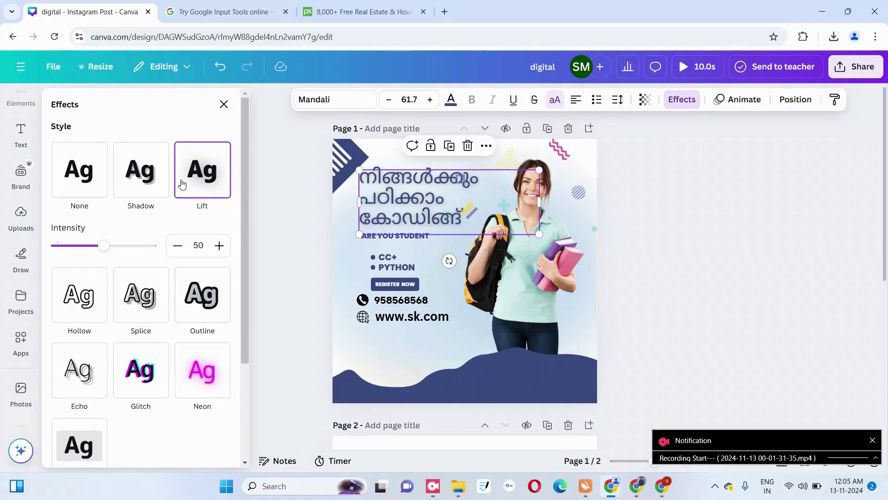
left_click(147, 175)
left_click(83, 172)
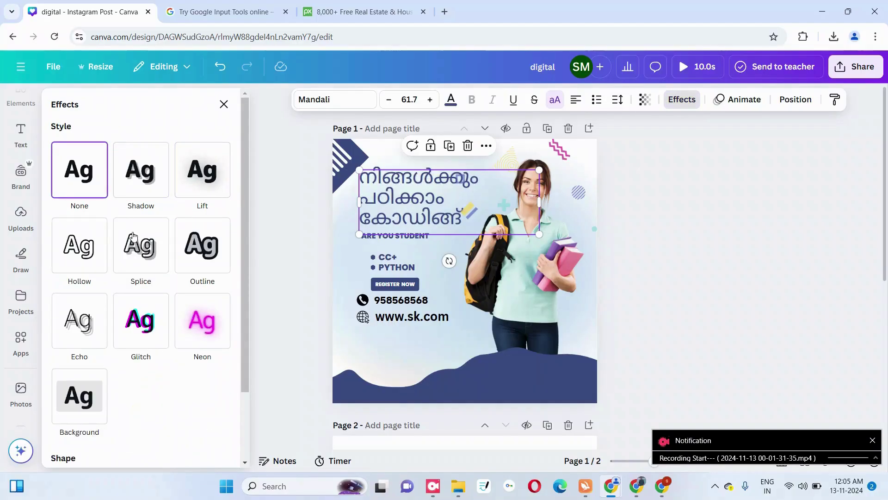
left_click(187, 258)
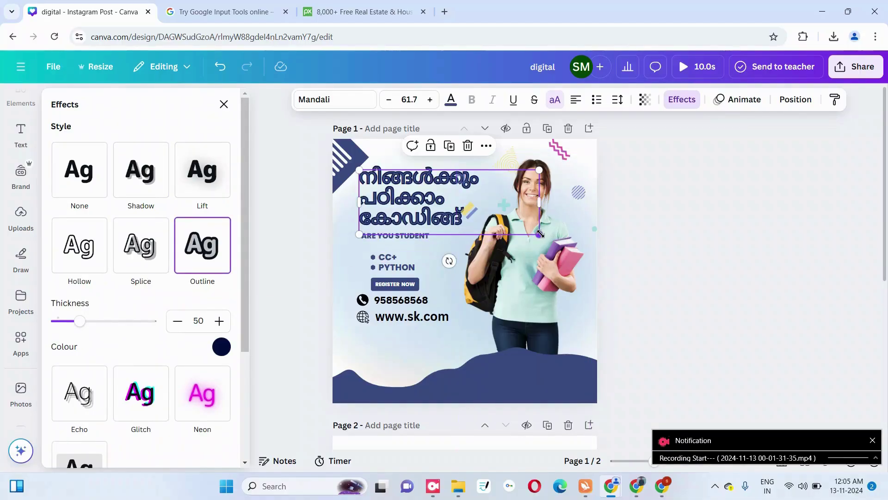
left_click_drag(539, 234, 523, 229)
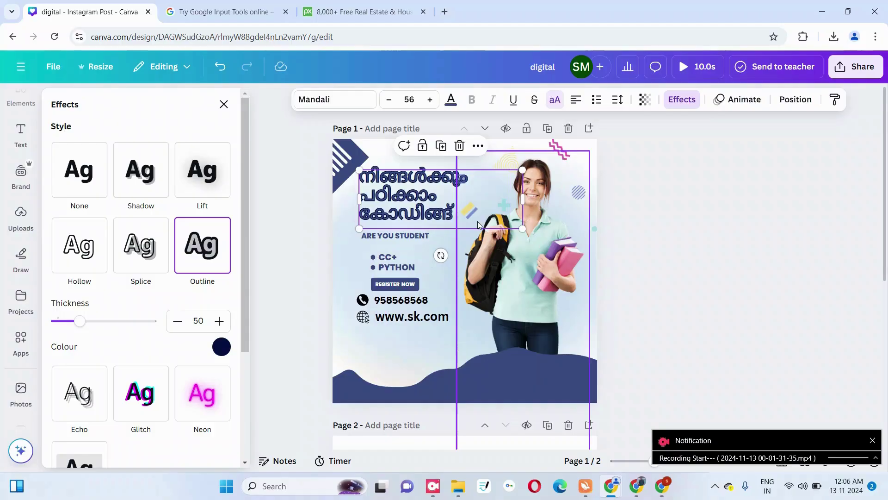
Step: Try out the transparency adjustment on the Malayalam headline
left_click(643, 101)
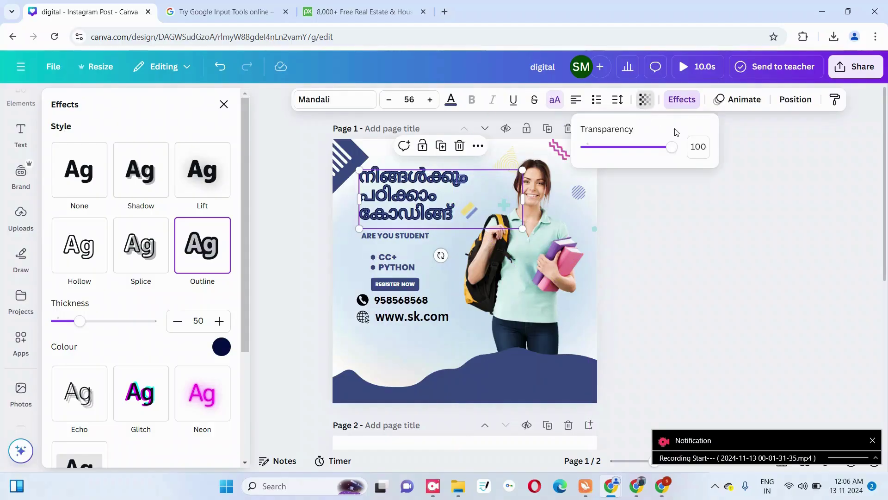
left_click_drag(672, 147, 688, 162)
left_click(681, 175)
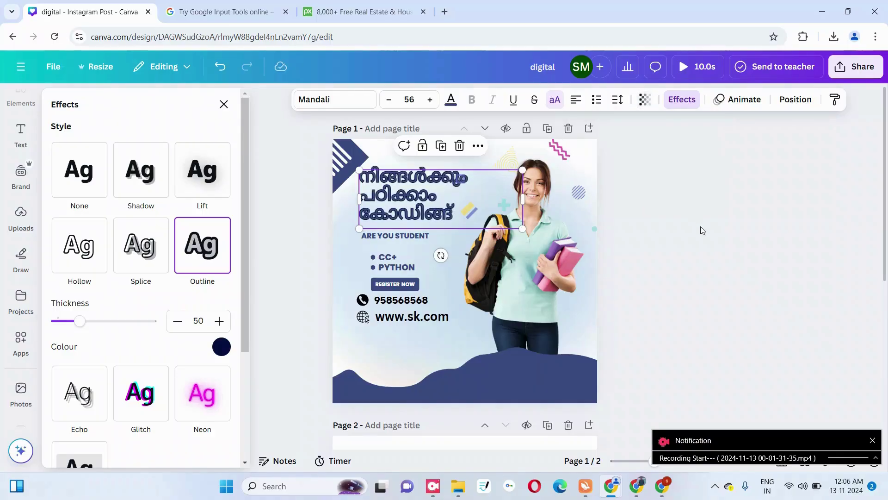
Step: Widen the Malayalam headline's letter spacing to 126 and tighten its line spacing slightly
left_click(618, 103)
left_click_drag(574, 149, 586, 147)
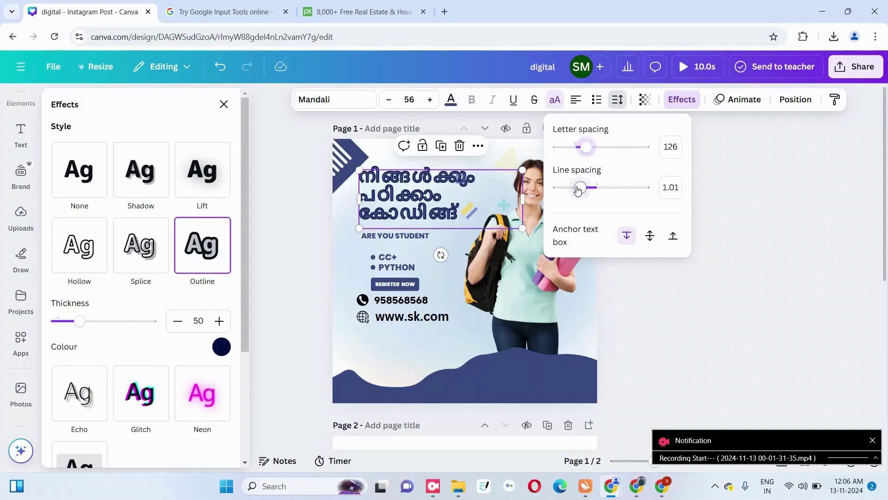
mouse_move(578, 190)
left_mouse_down()
mouse_move(587, 188)
mouse_move(578, 192)
left_mouse_up()
left_click(293, 153)
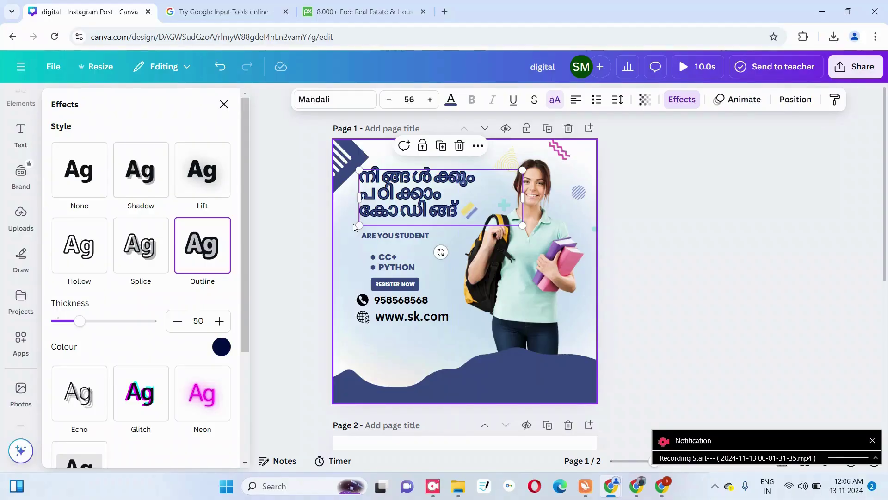
Step: Insert a default subheading over the "ARE YOU STUDENT" line on Page 1, and discard it
left_click(14, 138)
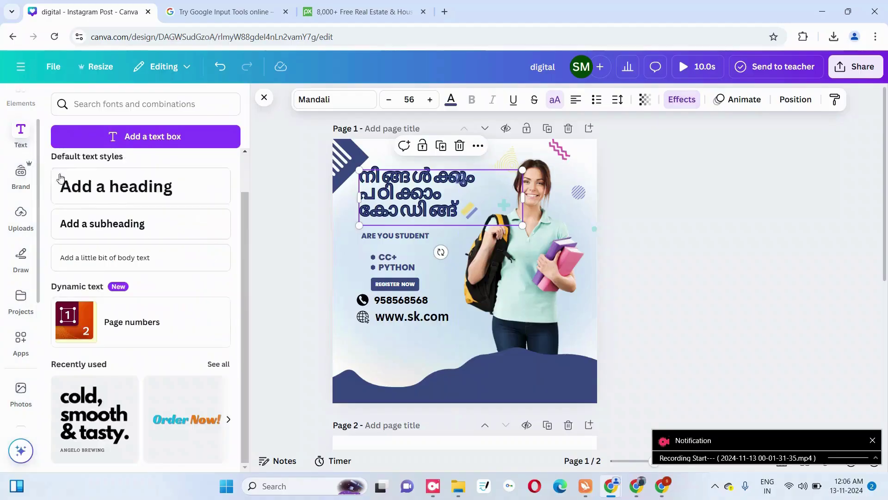
left_click(131, 221)
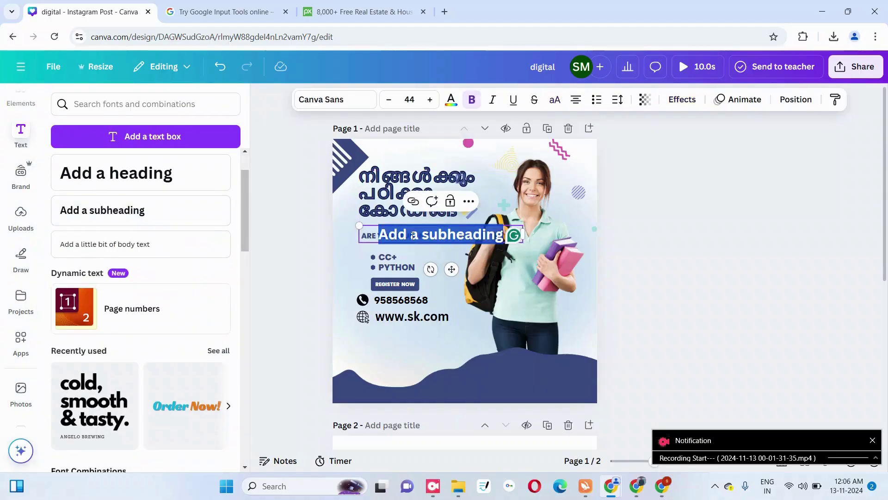
key("BackSpace")
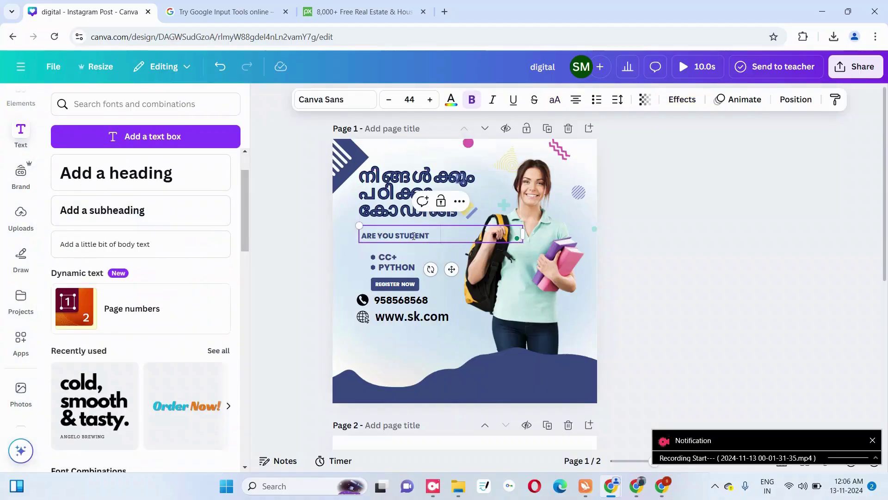
left_click(319, 236)
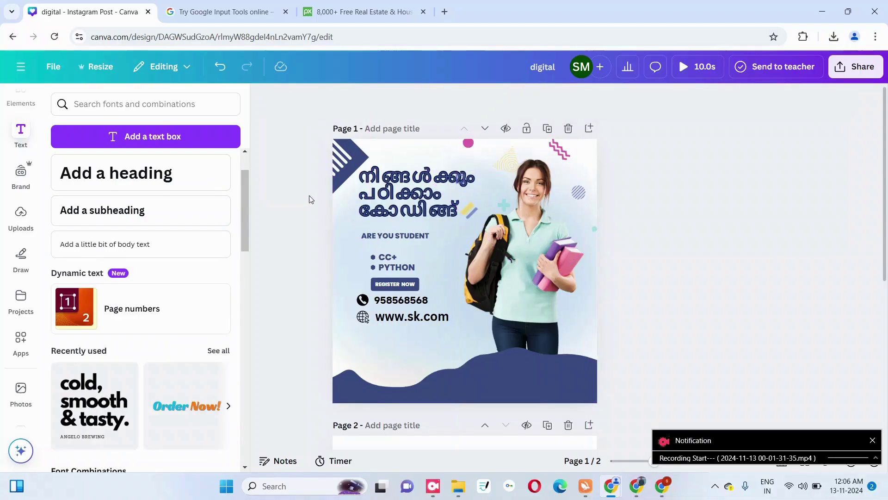